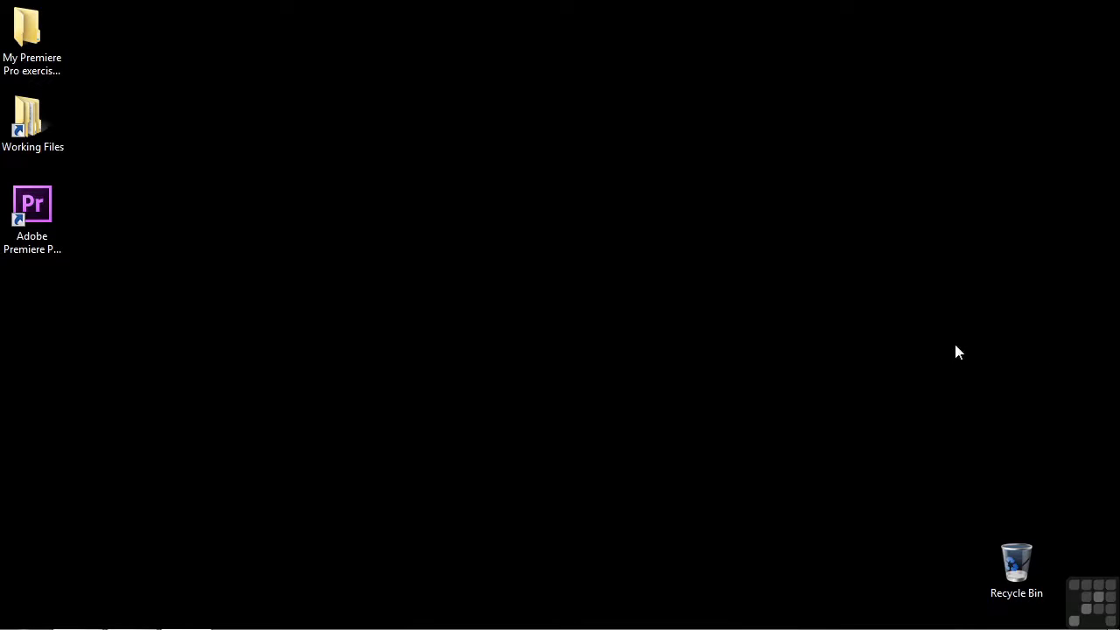
Open the project 1303-matching motion.prproj from the projects folder inside Working Files in Adobe Premiere Pro
{"action": "double_click", "coordinate": [37, 133]}
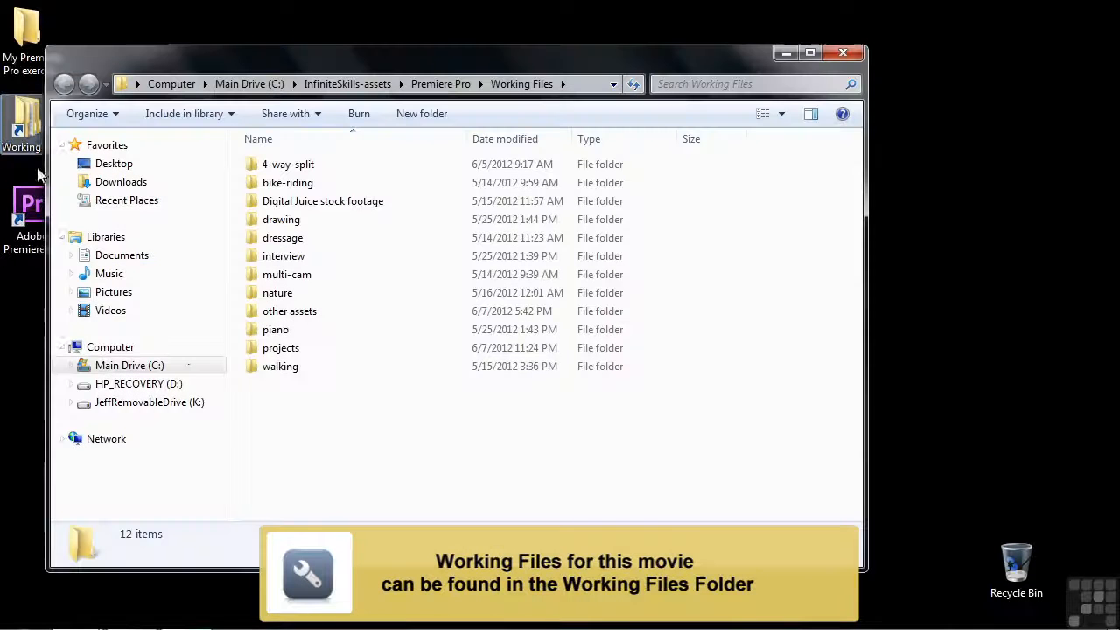
{"action": "double_click", "coordinate": [279, 350]}
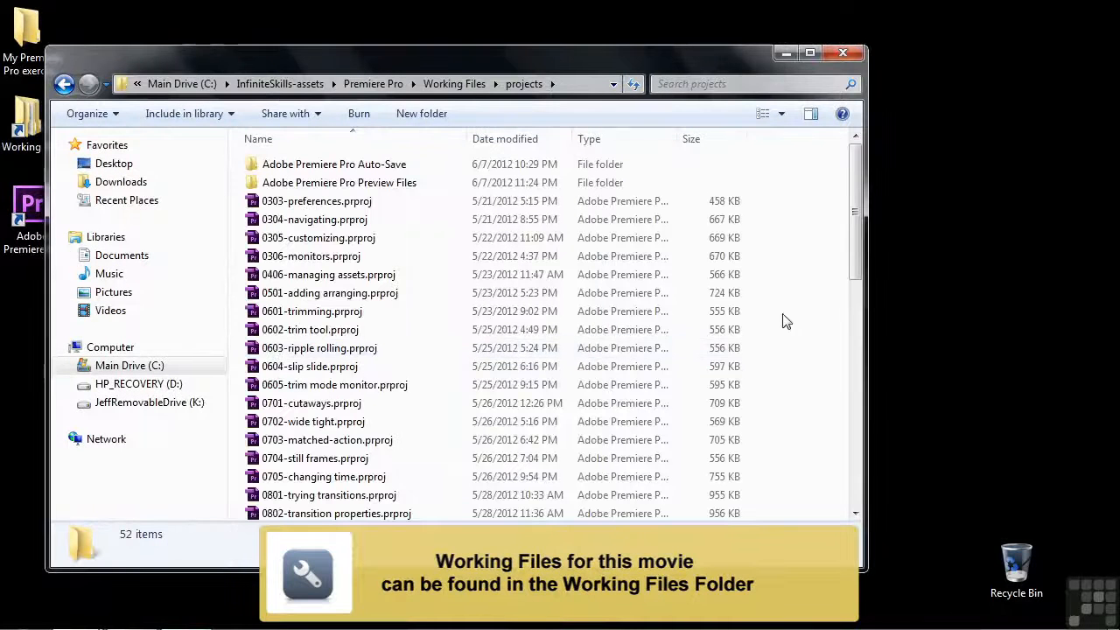
{"action": "left_click_drag", "start_coordinate": [858, 274], "coordinate": [857, 494]}
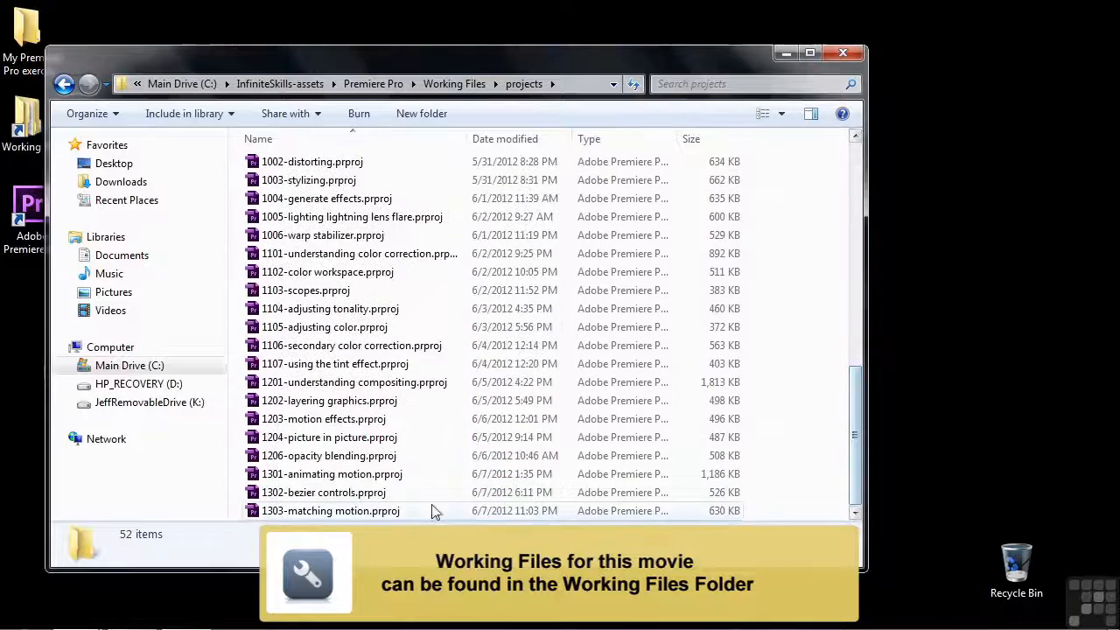
{"action": "double_click", "coordinate": [340, 513]}
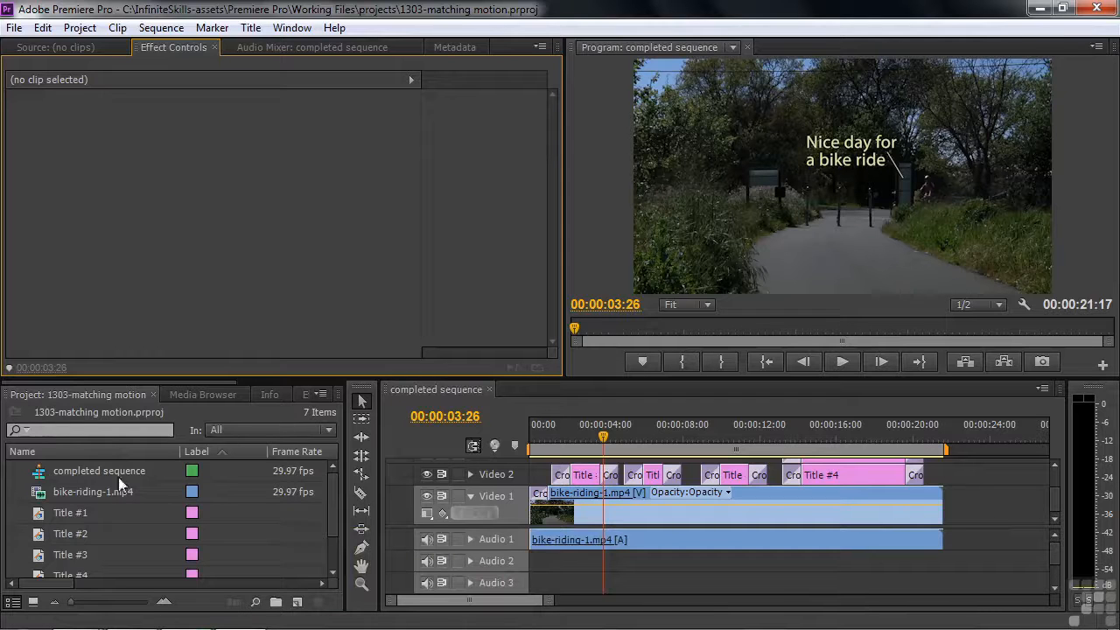
Preview the source clip bike-riding-1.mp4 and play the completed sequence from its start
{"action": "double_click", "coordinate": [47, 491]}
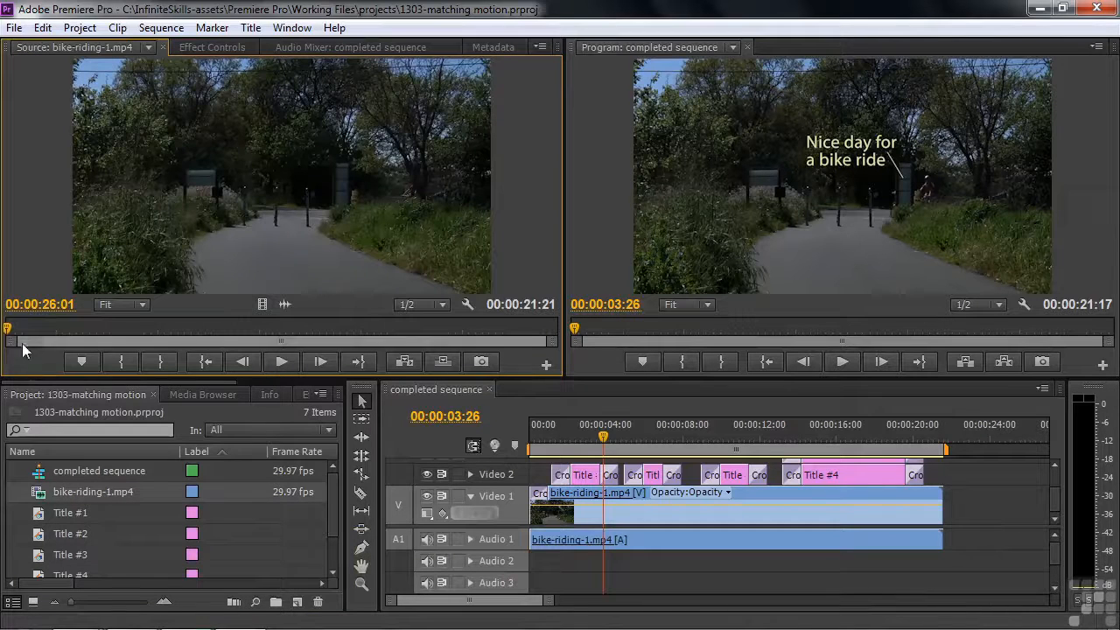
{"action": "left_click_drag", "start_coordinate": [7, 333], "coordinate": [59, 337]}
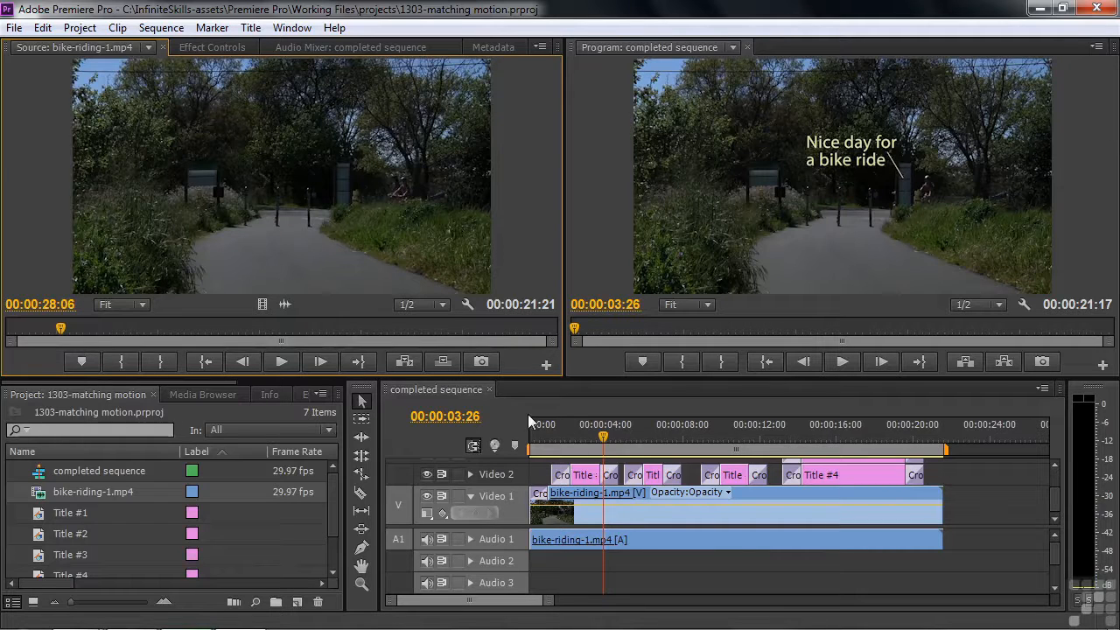
{"action": "left_click_drag", "start_coordinate": [603, 434], "coordinate": [527, 446]}
{"action": "key", "text": "space"}
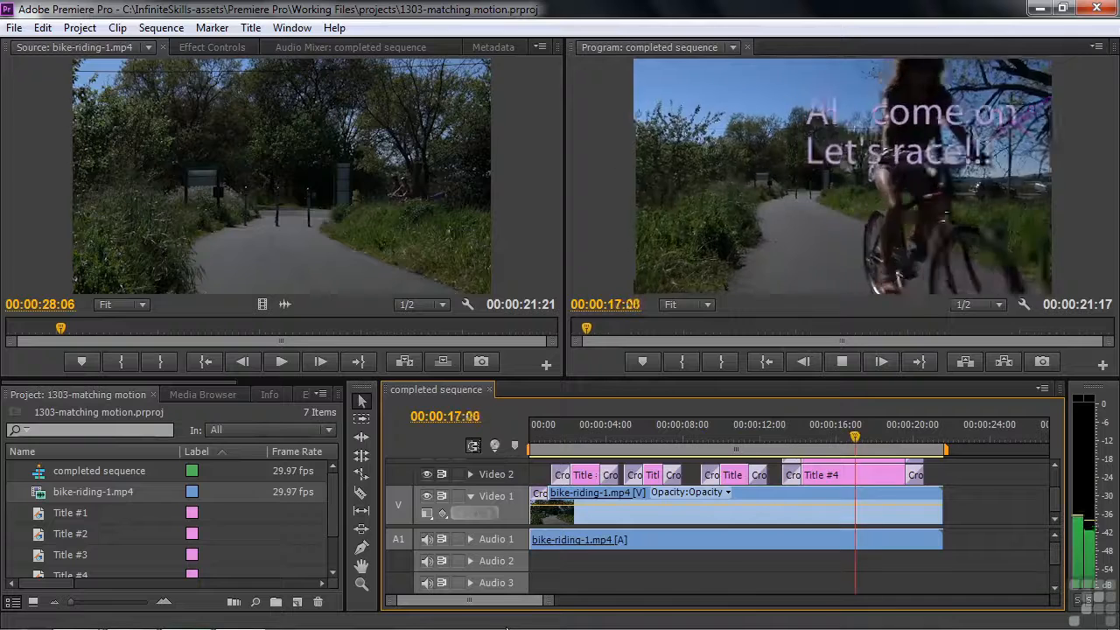
{"action": "key", "text": "space"}
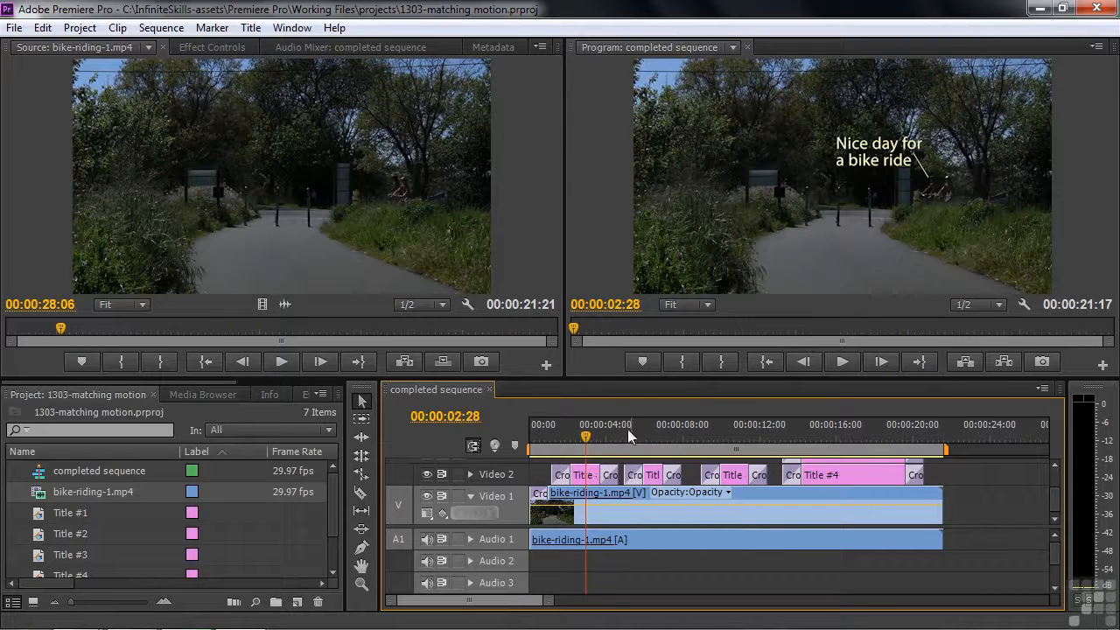
Scrub through the completed sequence to examine how the titles follow the riders and how Title #4 and its line are layered
{"action": "left_click_drag", "start_coordinate": [585, 444], "coordinate": [814, 451]}
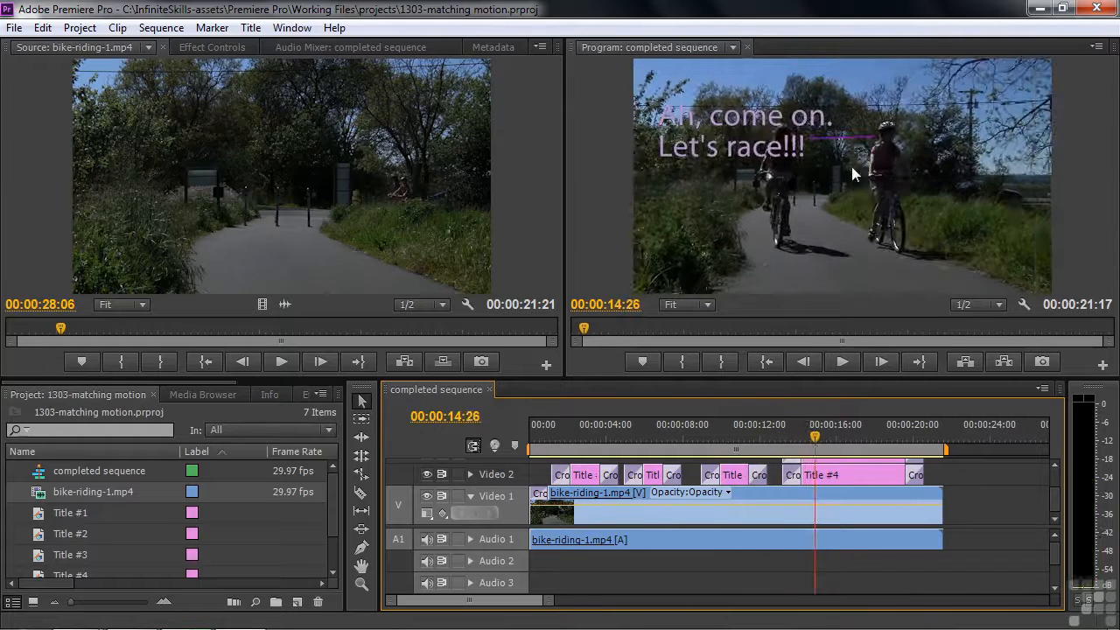
{"action": "left_click", "coordinate": [819, 436]}
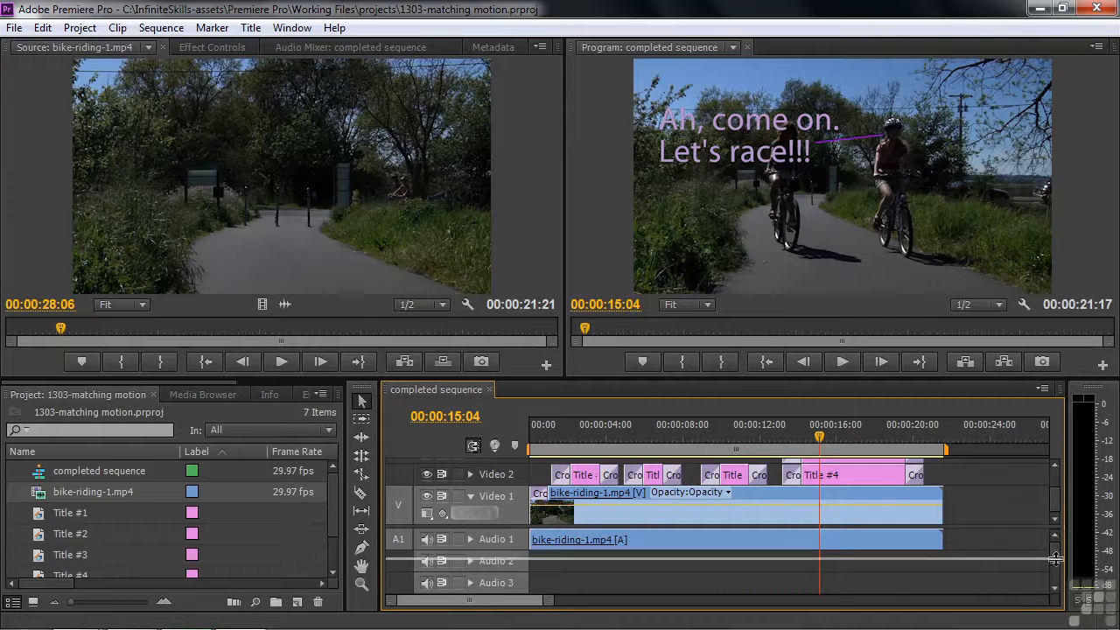
{"action": "left_click_drag", "start_coordinate": [1056, 529], "coordinate": [1056, 558]}
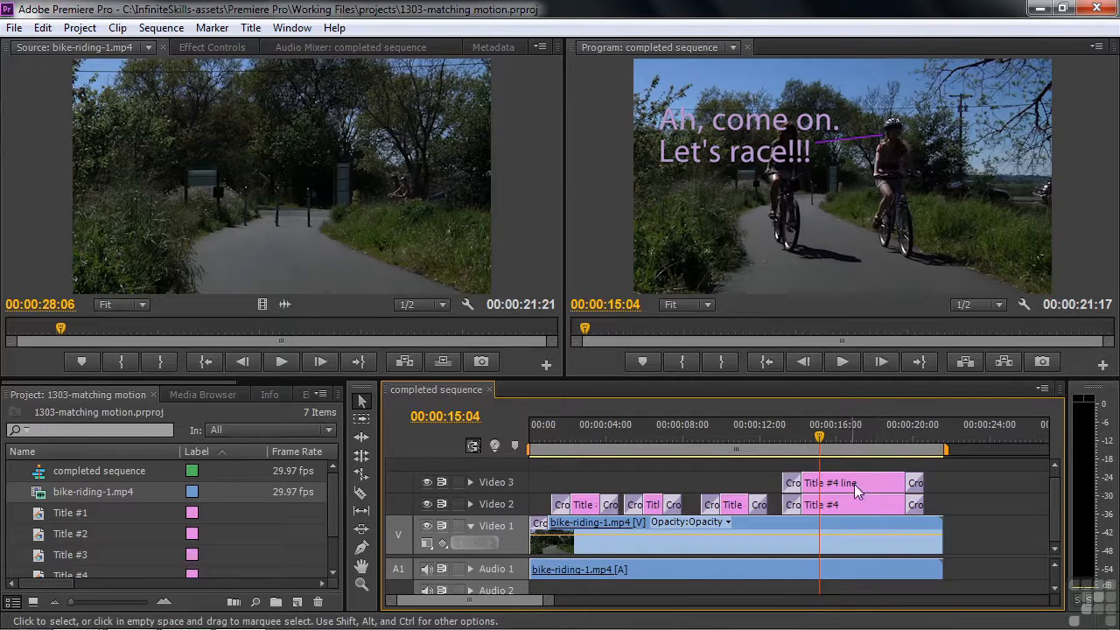
{"action": "left_click_drag", "start_coordinate": [819, 436], "coordinate": [676, 462]}
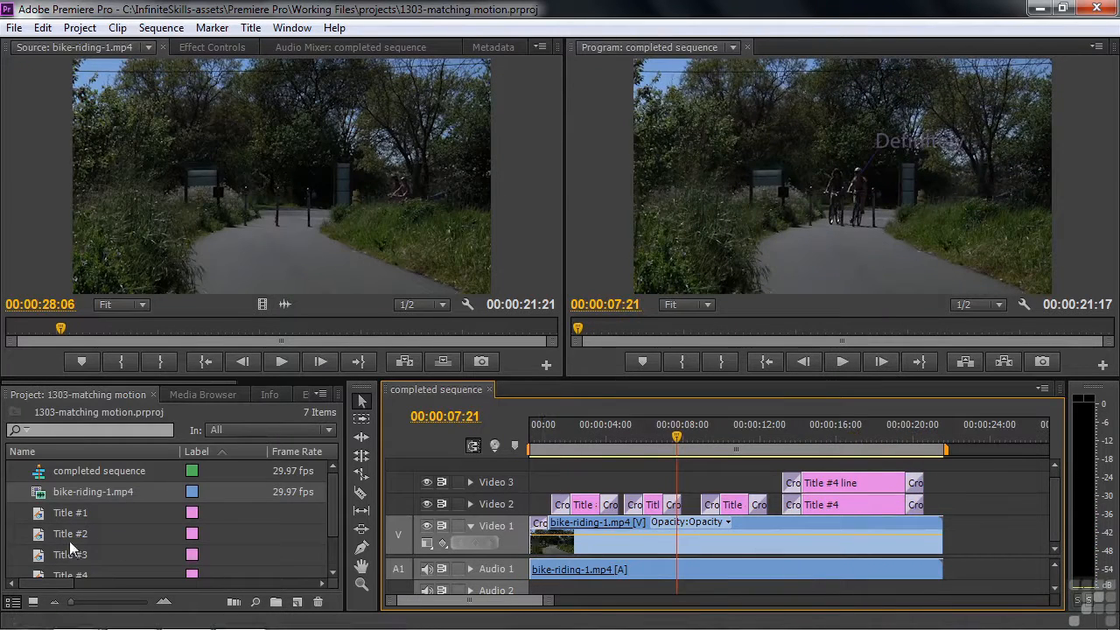
Create a new sequence from bike-riding-1.mp4 and place Title #1 on Video 2, starting shortly before 00:00:02:00
{"action": "left_click_drag", "start_coordinate": [40, 495], "coordinate": [296, 602]}
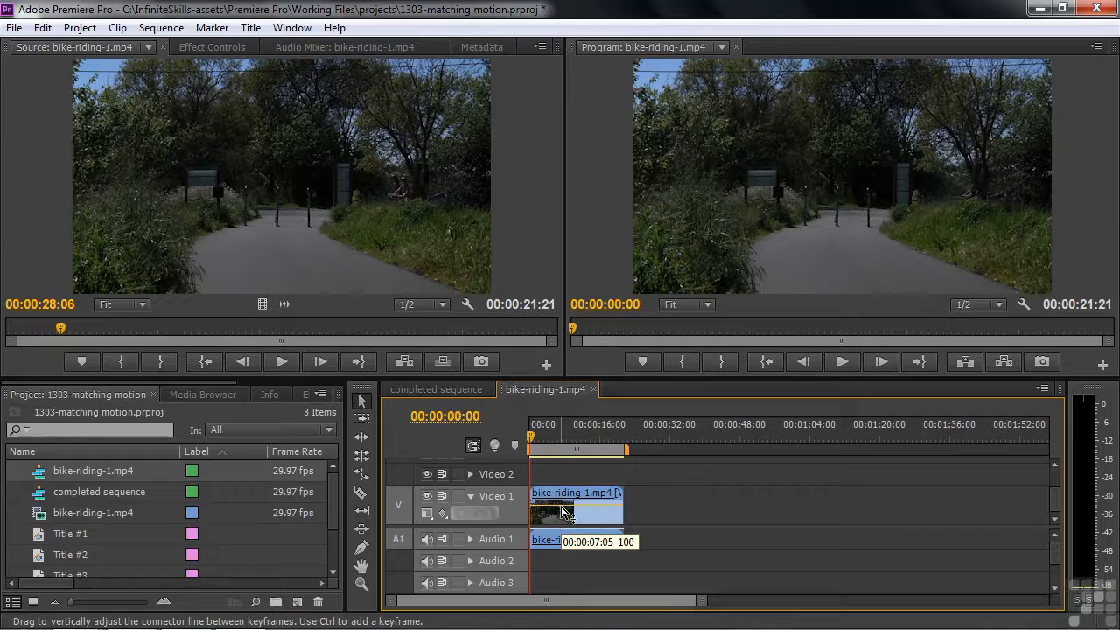
{"action": "key", "text": "backslash"}
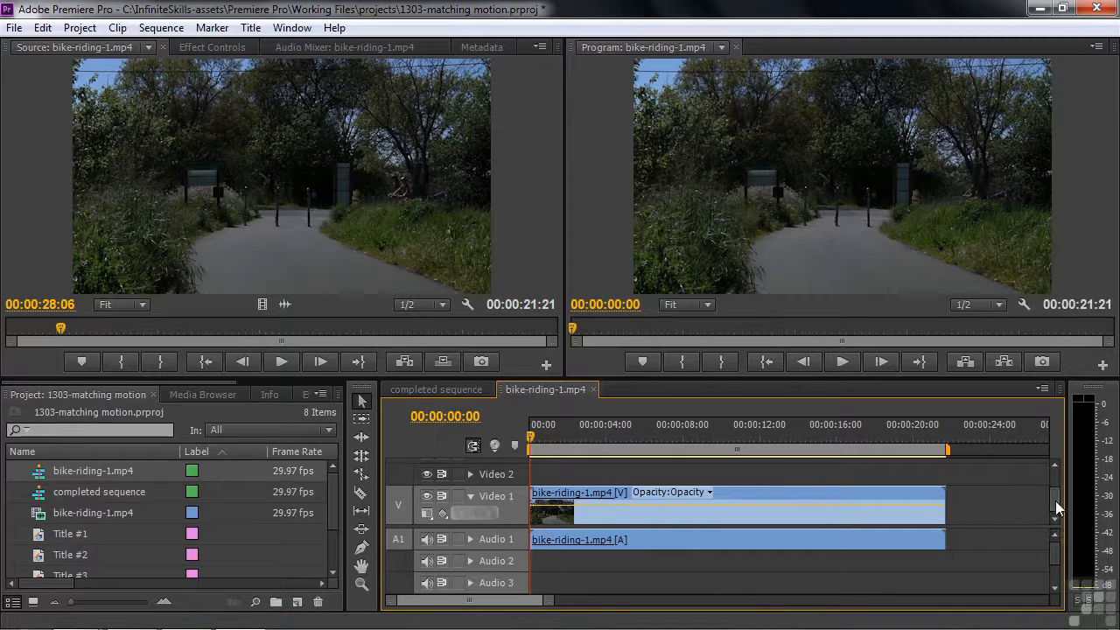
{"action": "left_click_drag", "start_coordinate": [1053, 528], "coordinate": [1053, 570]}
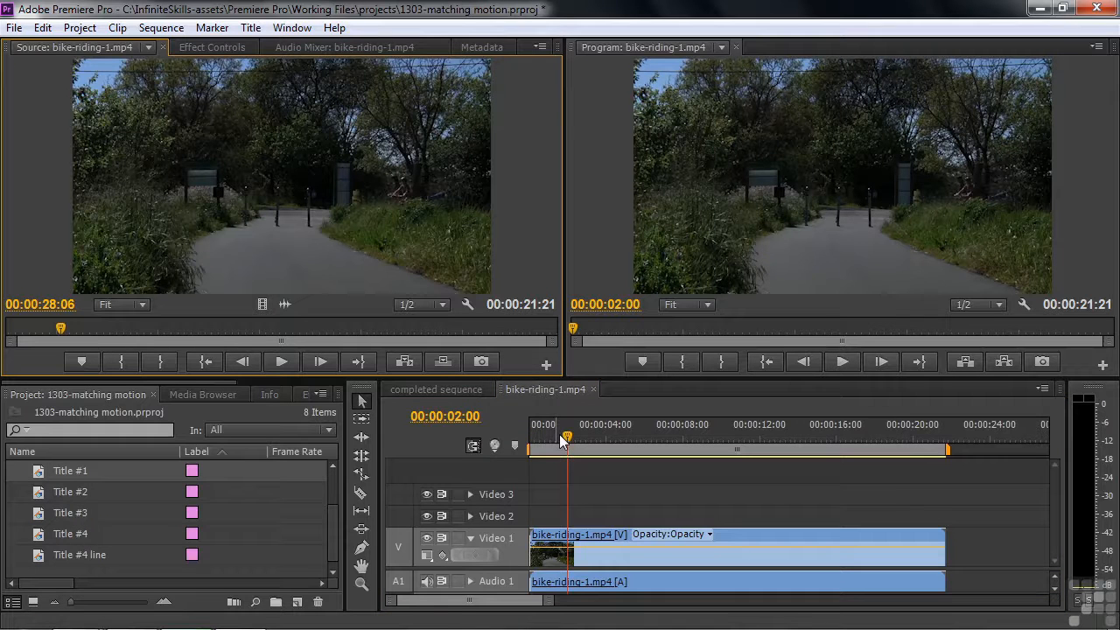
{"action": "left_click_drag", "start_coordinate": [40, 472], "coordinate": [566, 525]}
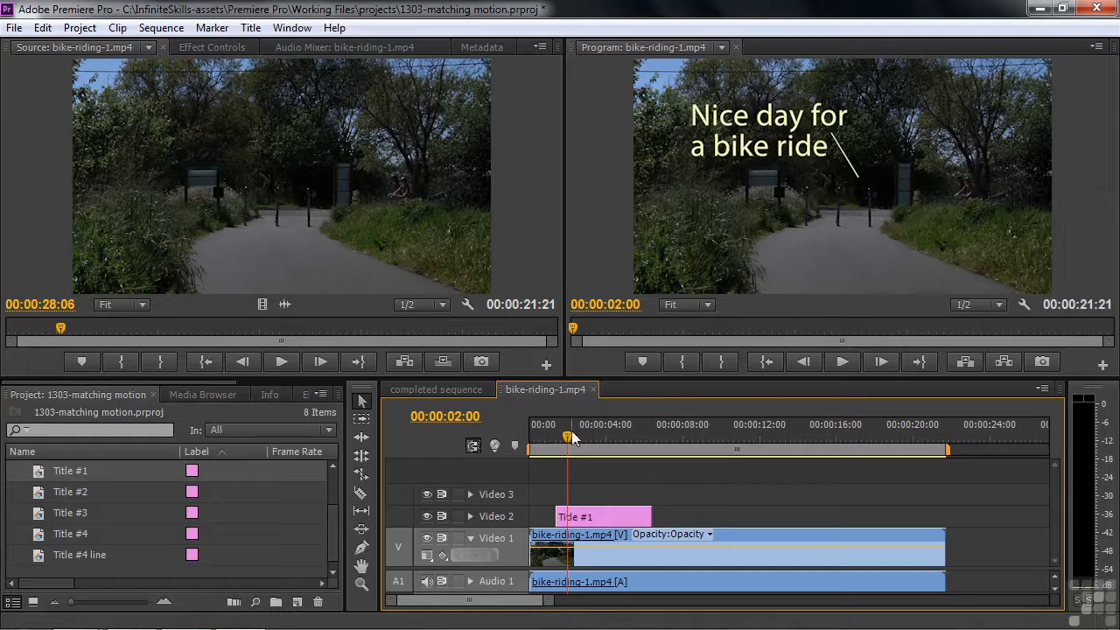
At 00:00:02:03, set the anchor point of Title #1 to 1030.0, 540.0 so it sits at the end of the title's pointer line
{"action": "left_click_drag", "start_coordinate": [573, 439], "coordinate": [570, 449]}
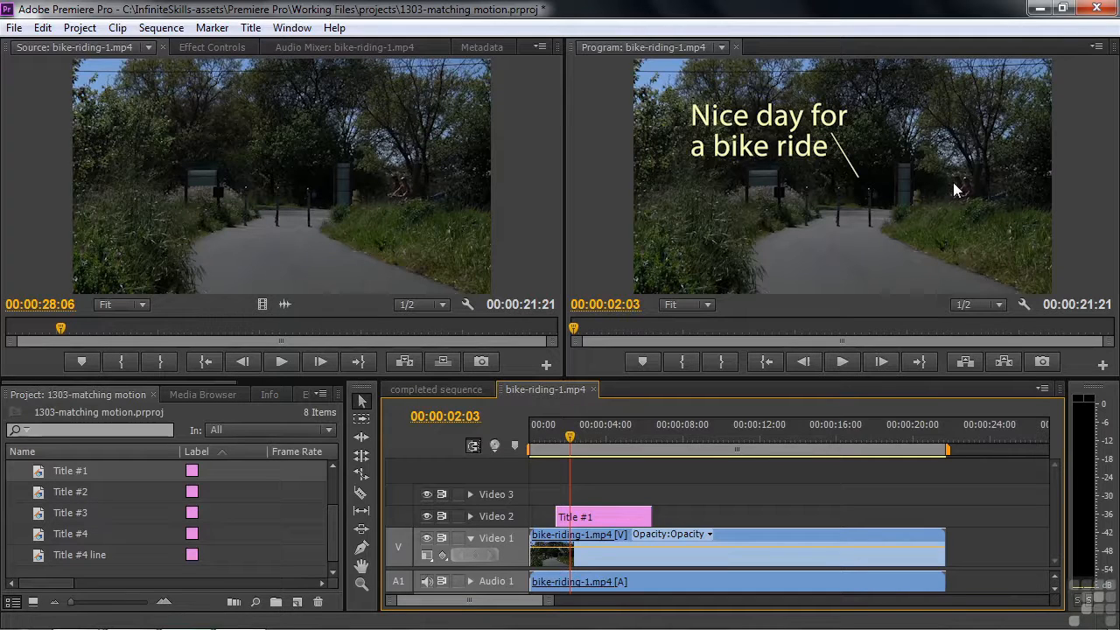
{"action": "left_click", "coordinate": [595, 515]}
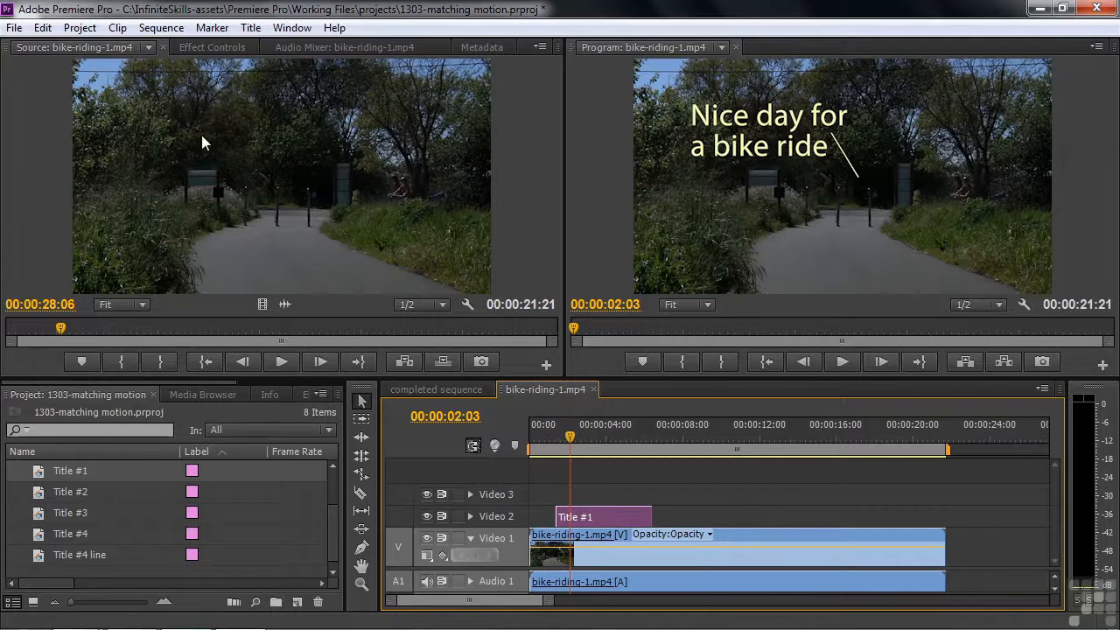
{"action": "left_click", "coordinate": [203, 48]}
{"action": "left_click", "coordinate": [54, 115]}
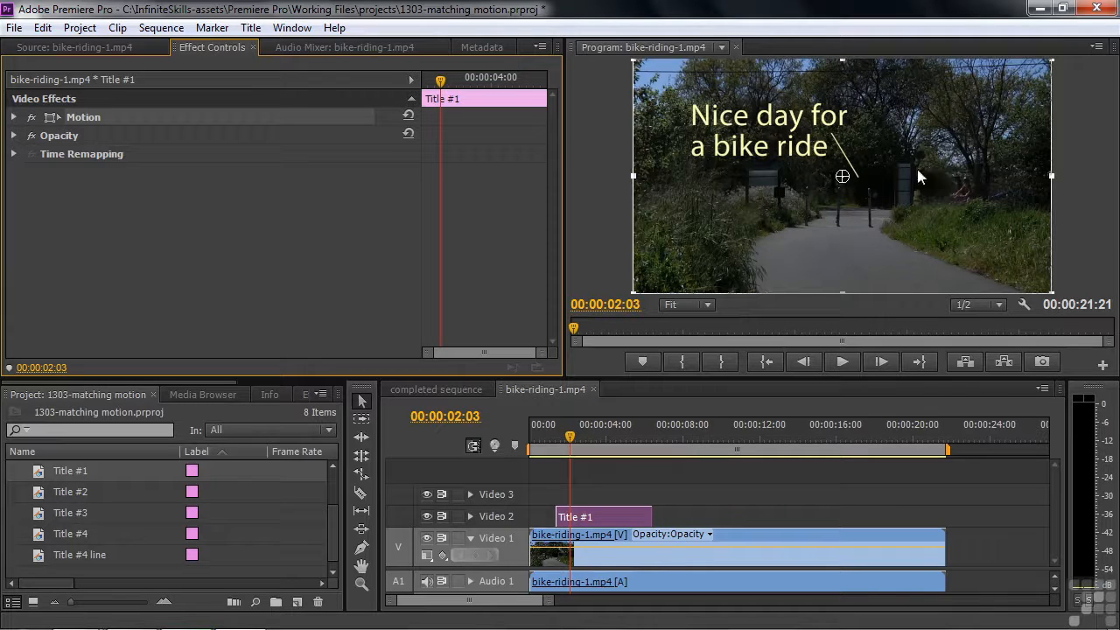
{"action": "left_click", "coordinate": [13, 117]}
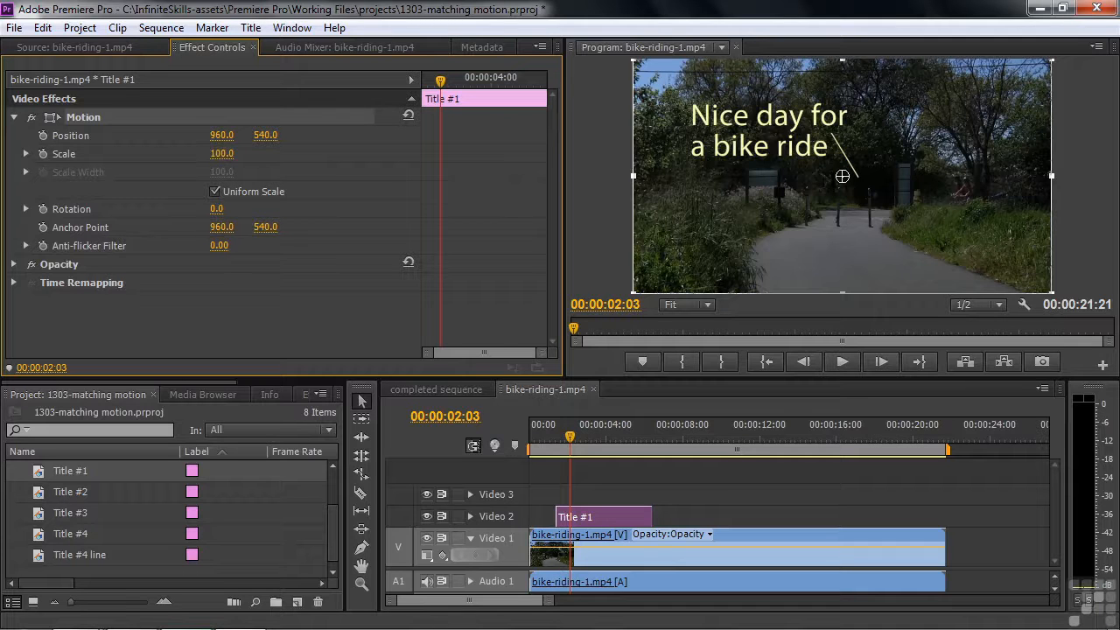
{"action": "left_click_drag", "start_coordinate": [222, 227], "coordinate": [283, 226]}
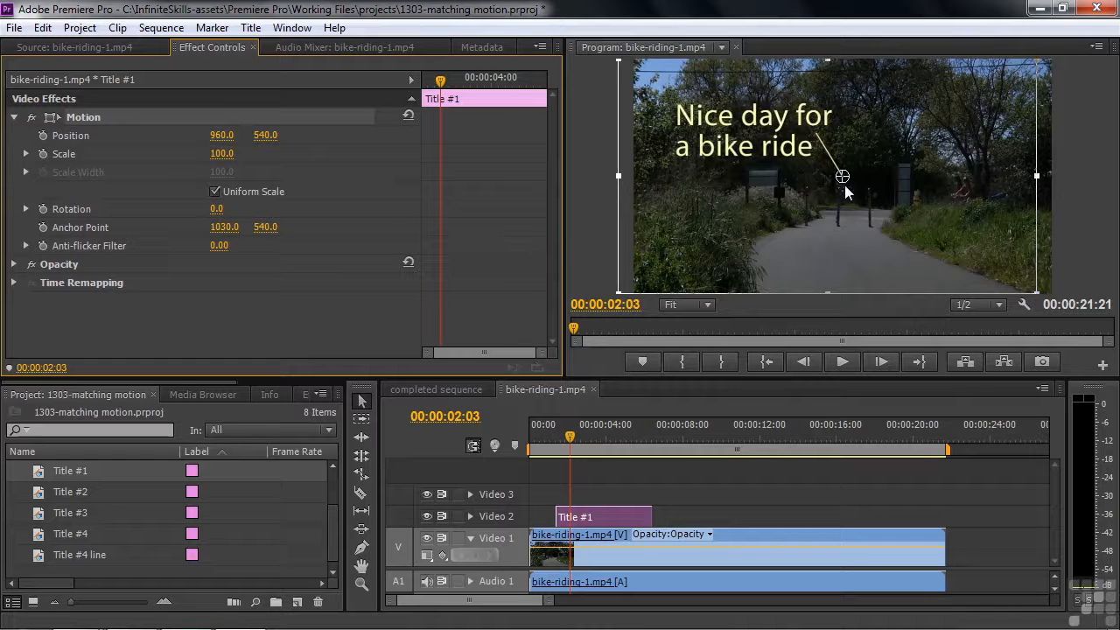
Place Title #1 at position 1478.2, 544.0 beside the rider and start position and scale keyframes at 00:00:02:03 with scale 60
{"action": "mouse_move", "coordinate": [223, 157]}
{"action": "left_mouse_down"}
{"action": "mouse_move", "coordinate": [187, 158]}
{"action": "mouse_move", "coordinate": [264, 158]}
{"action": "mouse_move", "coordinate": [154, 158]}
{"action": "mouse_move", "coordinate": [233, 158]}
{"action": "mouse_move", "coordinate": [208, 158]}
{"action": "left_mouse_up"}
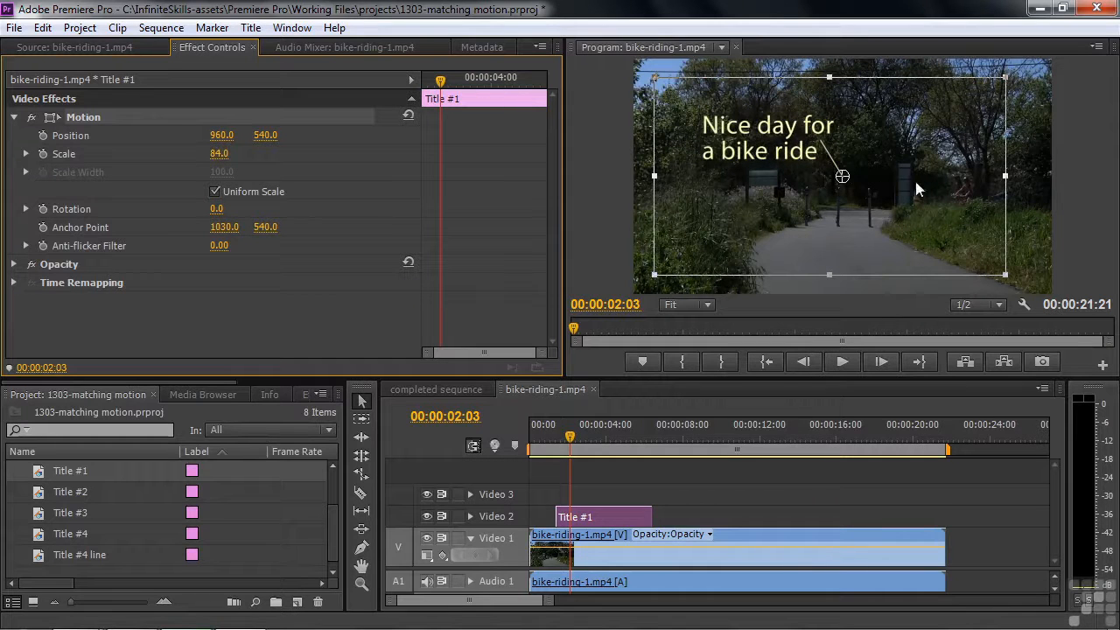
{"action": "left_click_drag", "start_coordinate": [792, 214], "coordinate": [905, 219]}
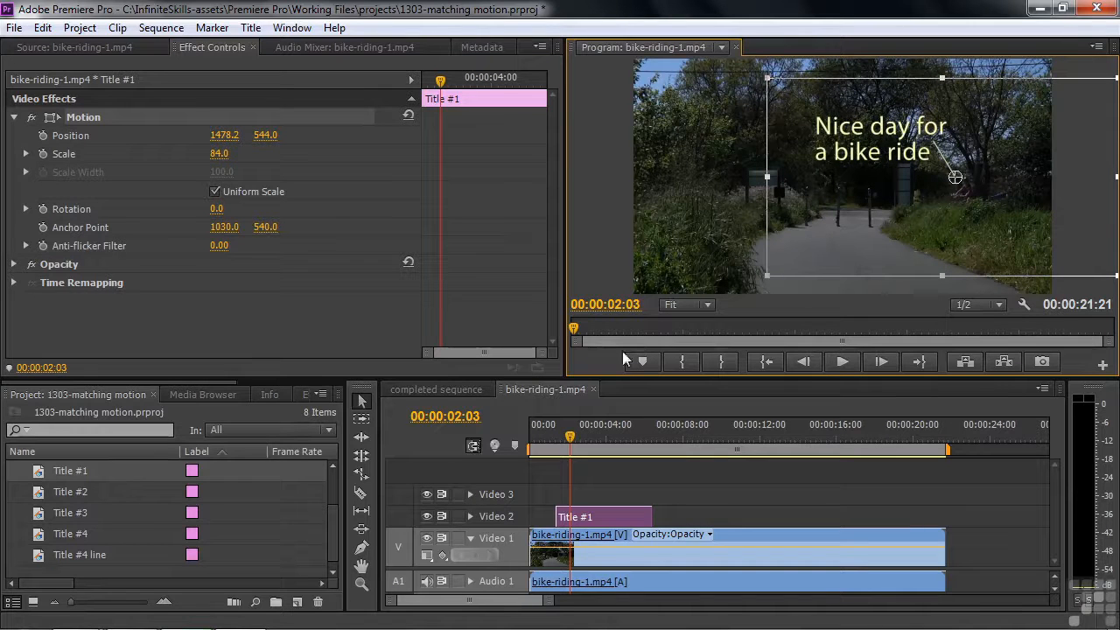
{"action": "left_click", "coordinate": [43, 134]}
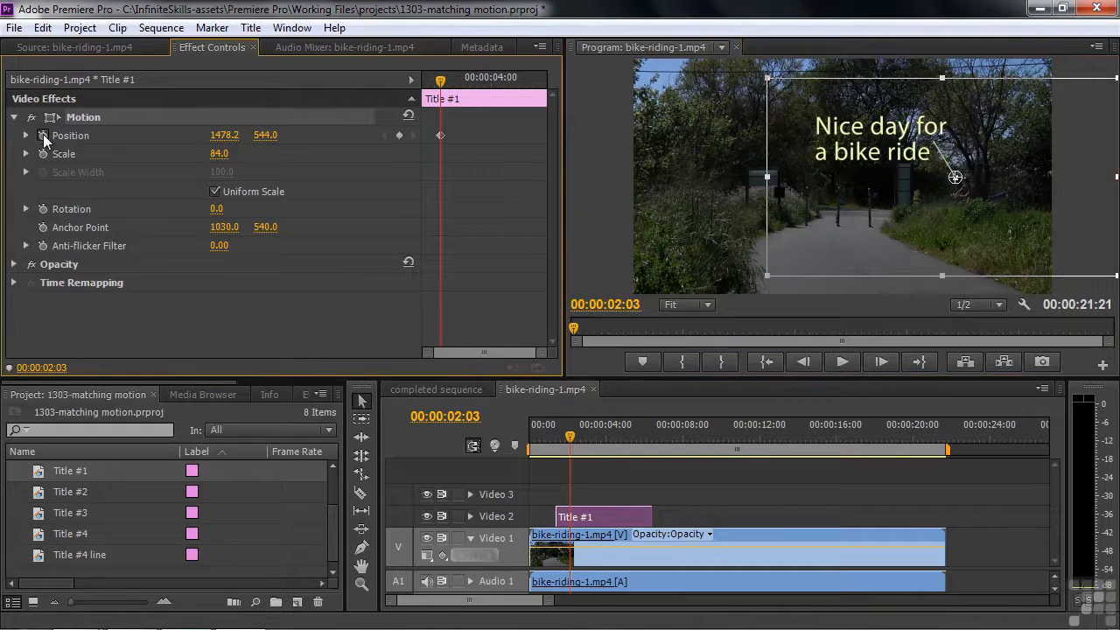
{"action": "left_click", "coordinate": [43, 154]}
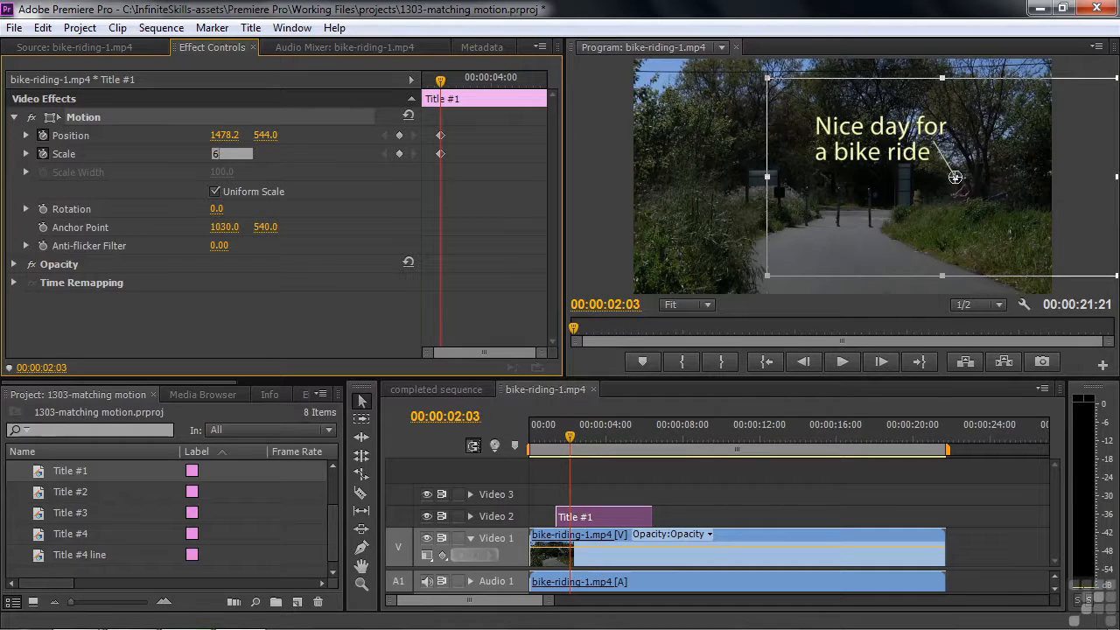
{"action": "type", "text": "60"}
{"action": "key", "text": "Return"}
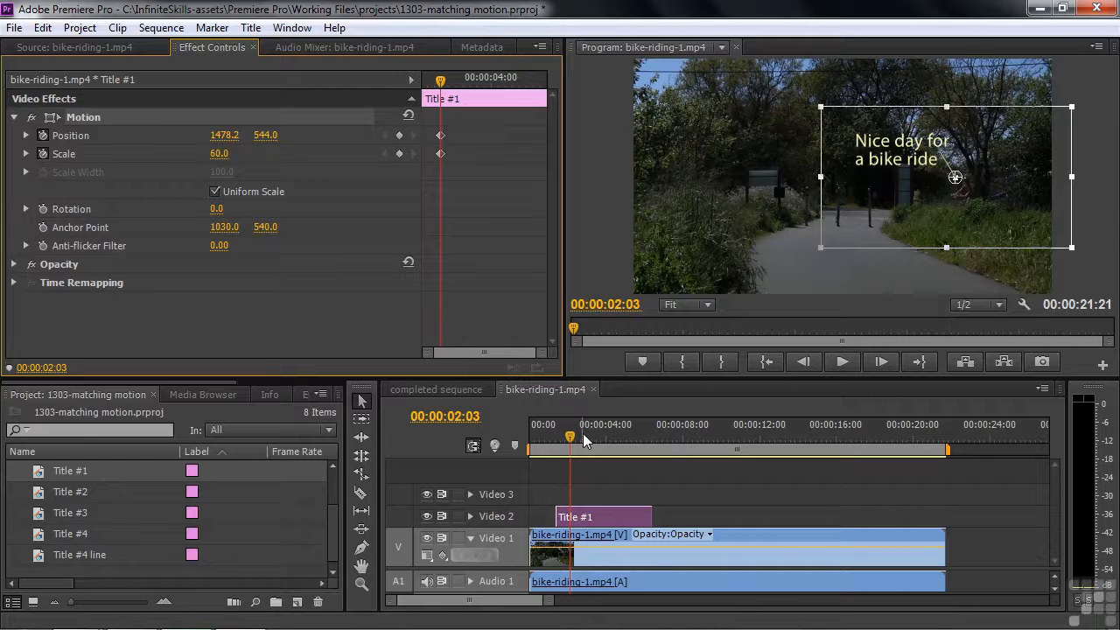
Add position keyframes to Title #1 following the rider: 1156.8, 548.0 at 00:00:04:18 and 1024.3, 544.0 at 00:00:06:05
{"action": "left_click_drag", "start_coordinate": [569, 438], "coordinate": [619, 440]}
{"action": "left_click_drag", "start_coordinate": [979, 215], "coordinate": [926, 222]}
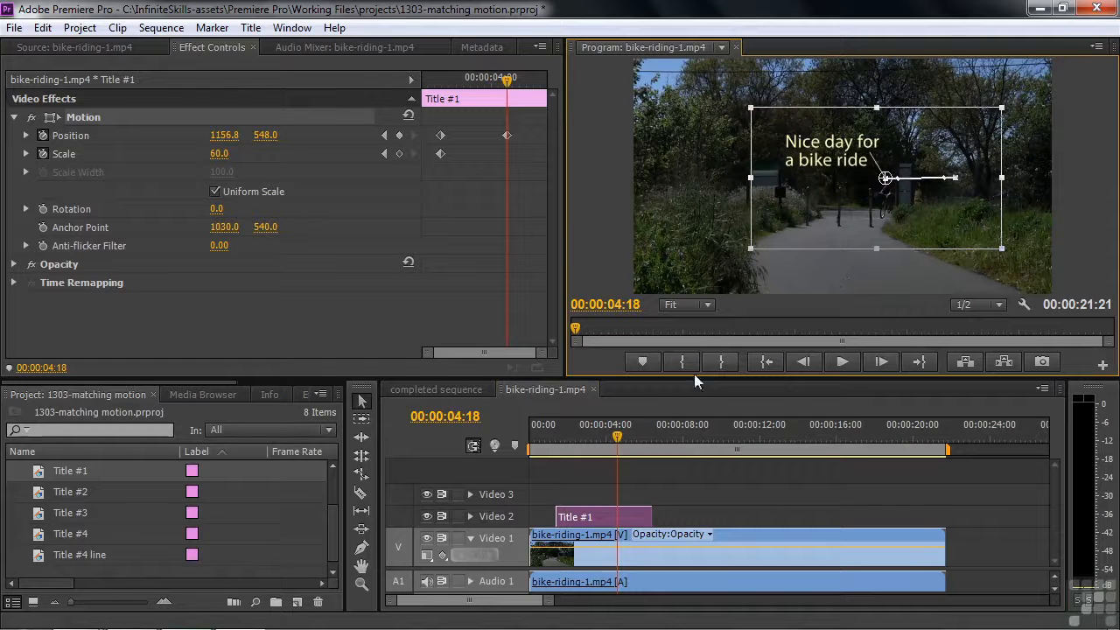
{"action": "left_click_drag", "start_coordinate": [623, 435], "coordinate": [648, 454]}
{"action": "left_click_drag", "start_coordinate": [930, 219], "coordinate": [909, 220]}
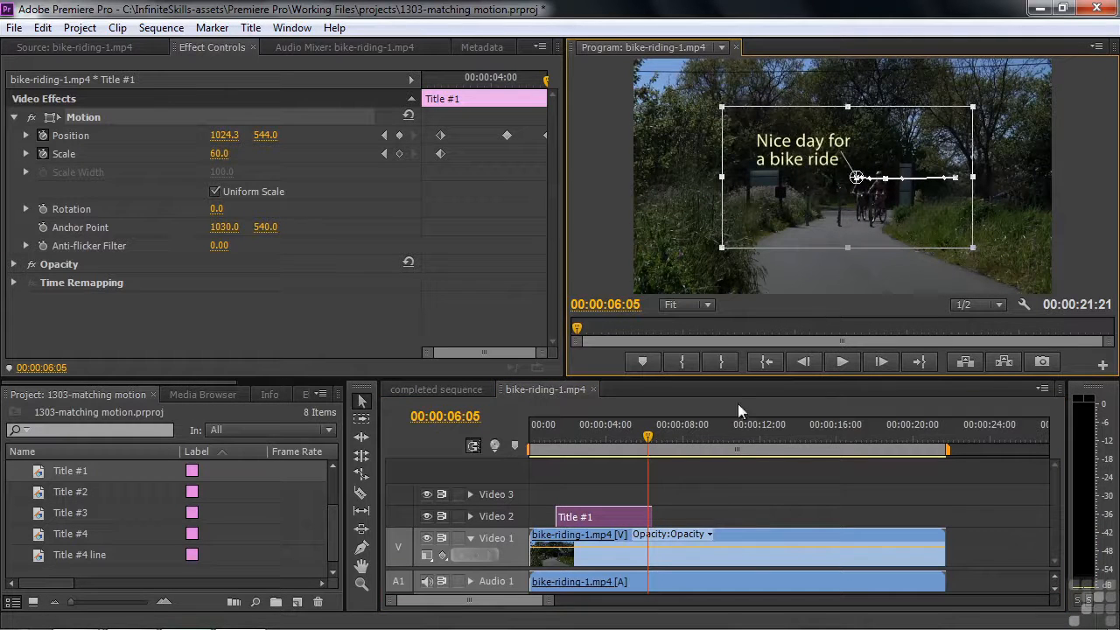
Play back the Title #1 section to check how the title's motion matches the rider
{"action": "left_click_drag", "start_coordinate": [652, 442], "coordinate": [585, 446]}
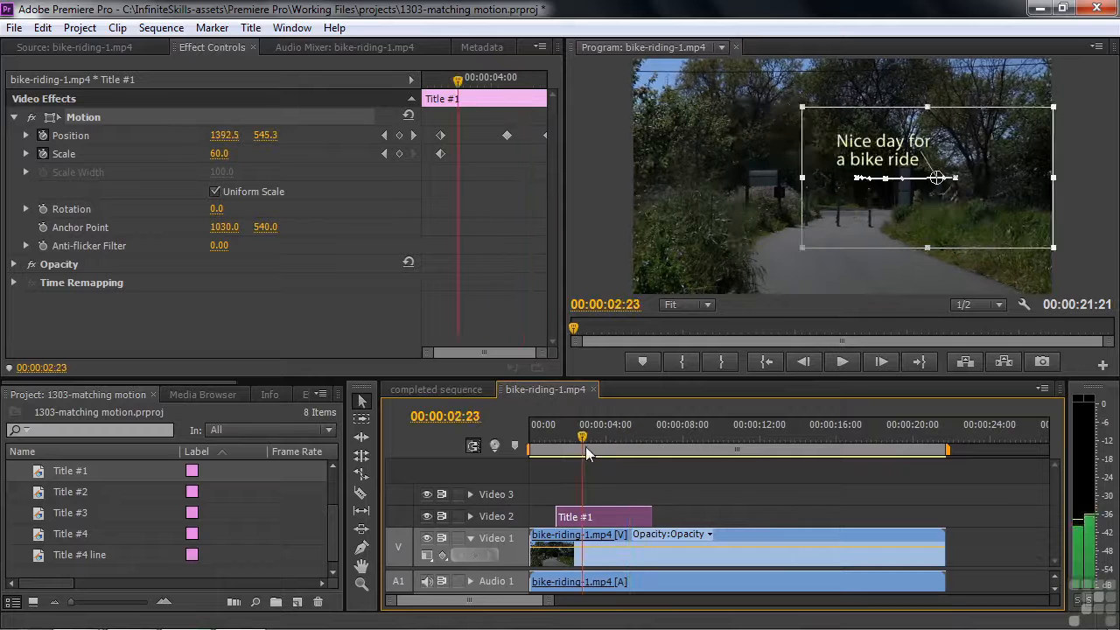
{"action": "key", "text": "space"}
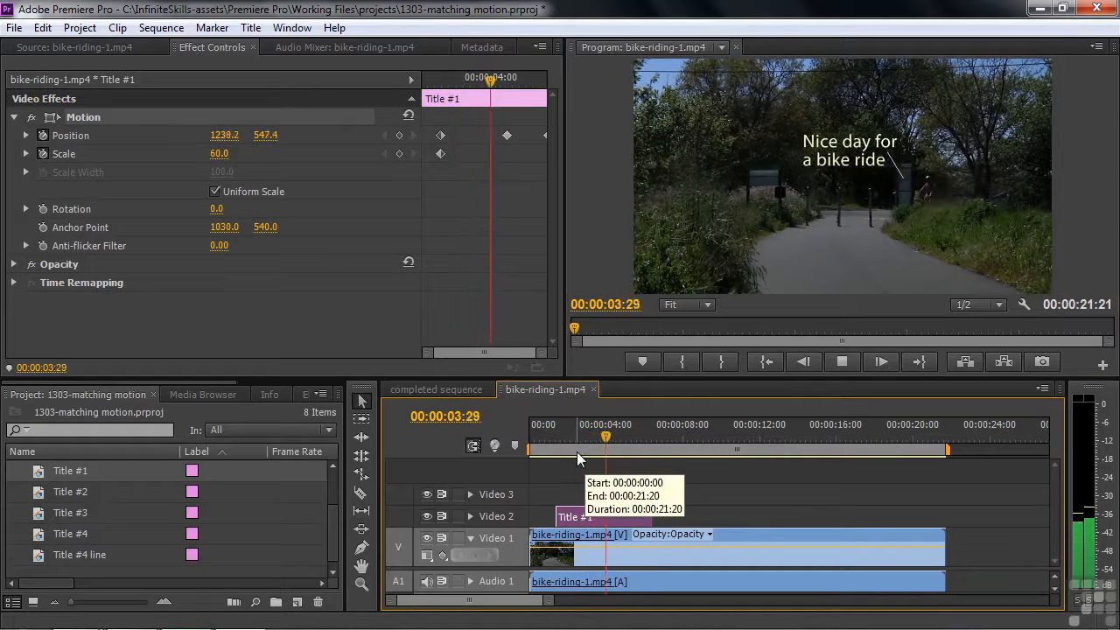
{"action": "key", "text": "space"}
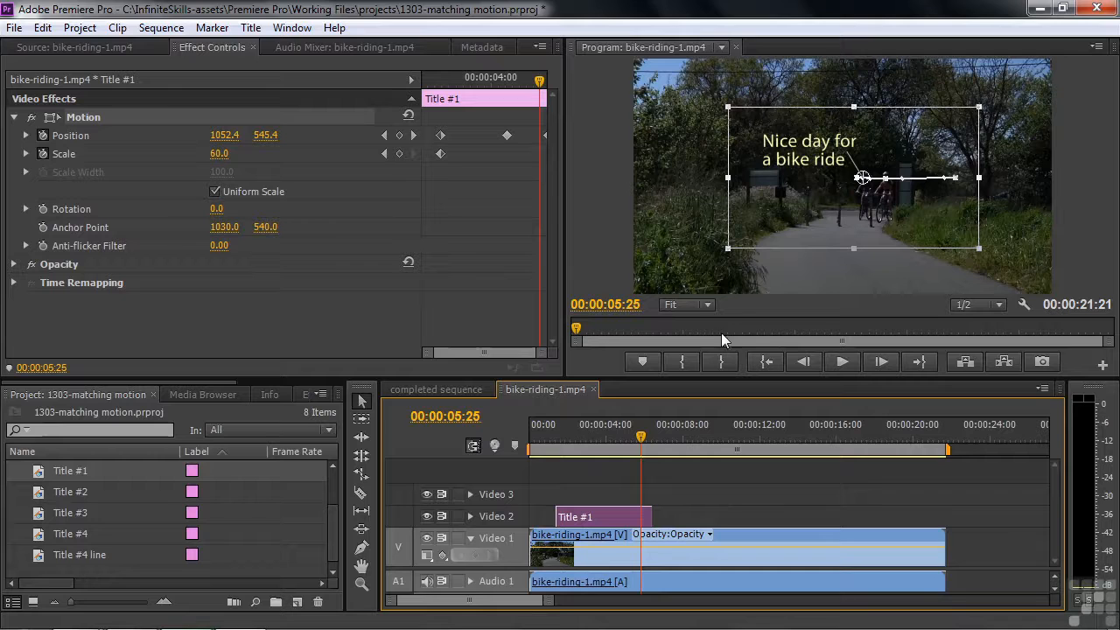
Add a scale keyframe of 75 to Title #1 at its last position keyframe, 00:00:06:05
{"action": "left_click", "coordinate": [386, 153]}
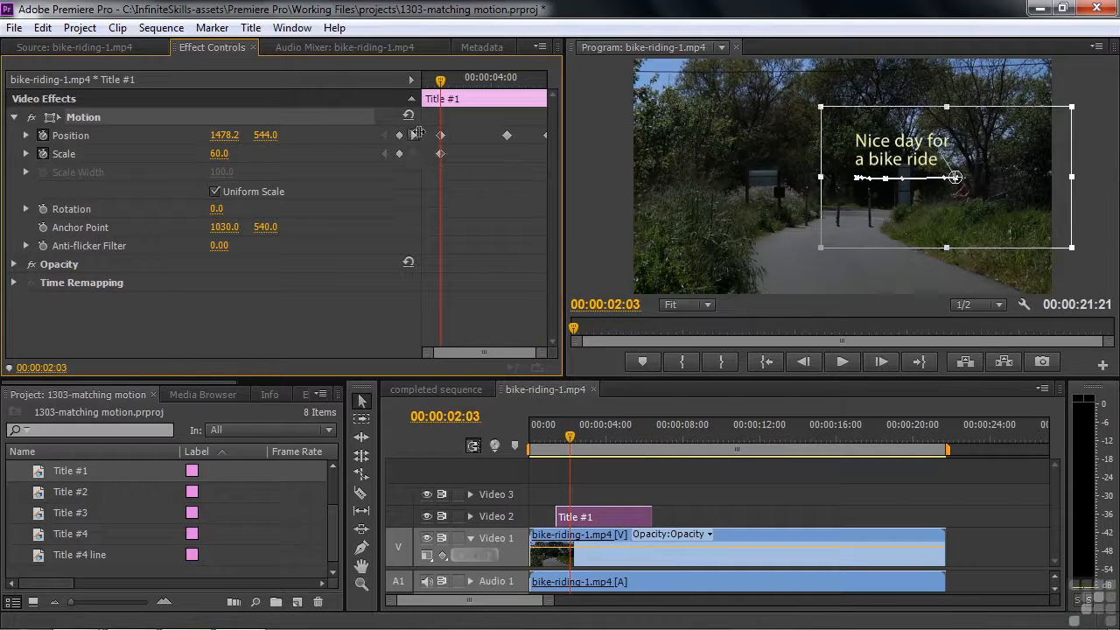
{"action": "left_click", "coordinate": [414, 137]}
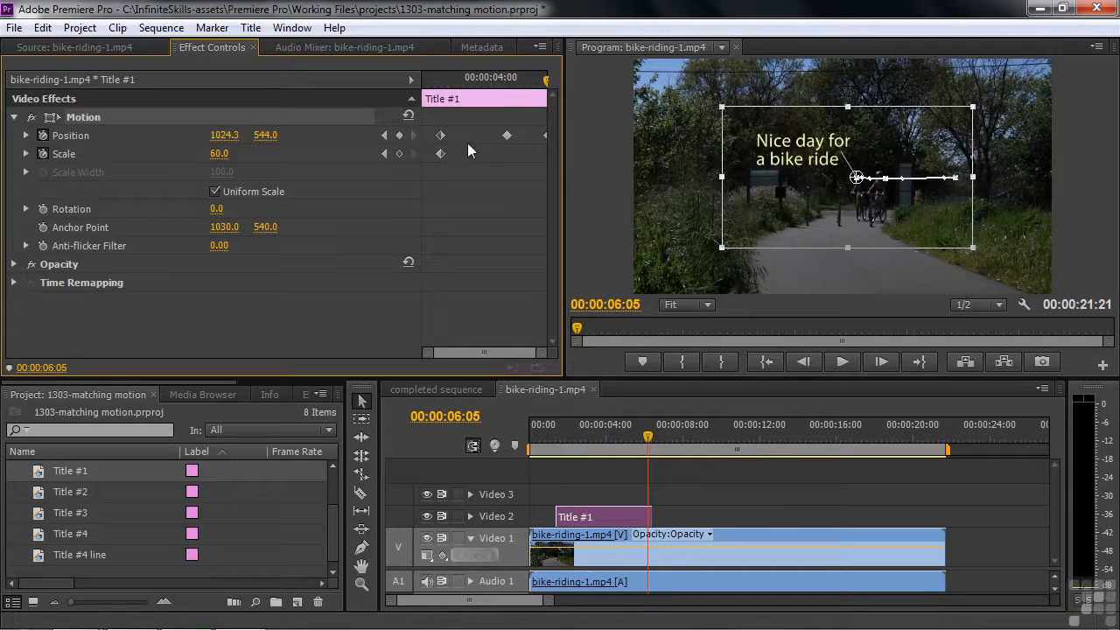
{"action": "left_click", "coordinate": [219, 155]}
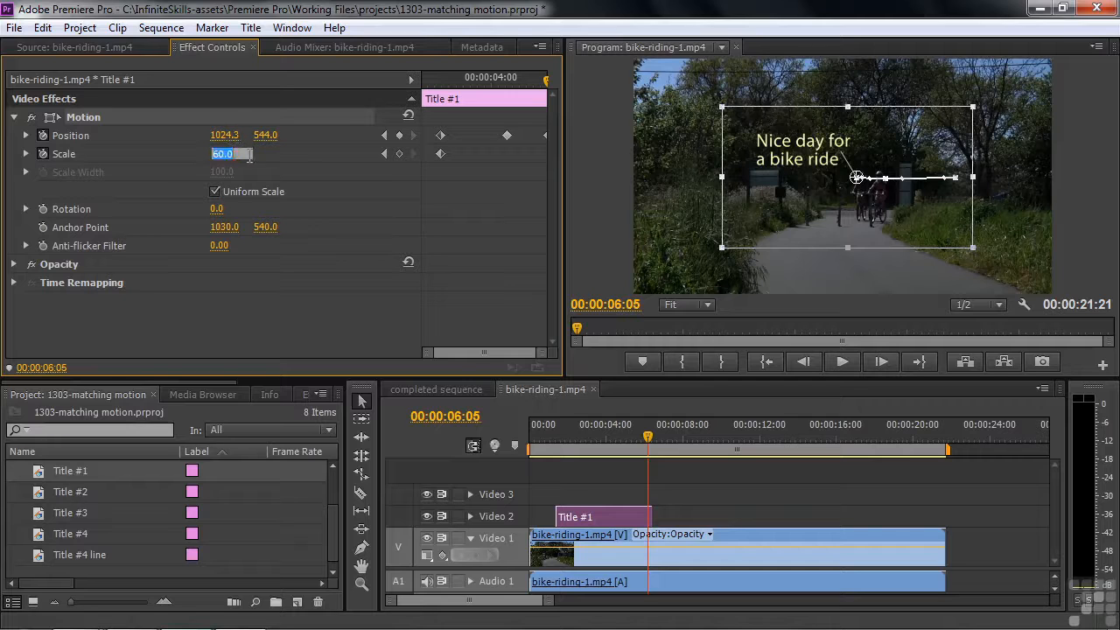
{"action": "key", "text": "Return"}
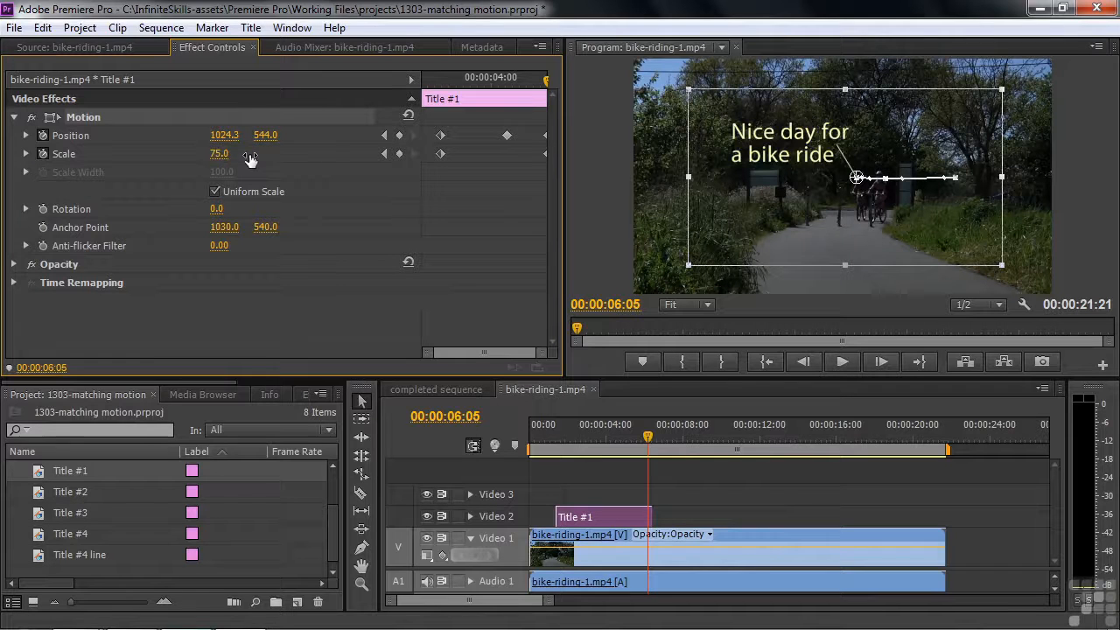
Trim the end of Title #1 to 00:00:06:01 and place Title #2 directly after it on Video 2
{"action": "mouse_move", "coordinate": [649, 442]}
{"action": "left_mouse_down"}
{"action": "mouse_move", "coordinate": [591, 442]}
{"action": "mouse_move", "coordinate": [644, 443]}
{"action": "left_mouse_up"}
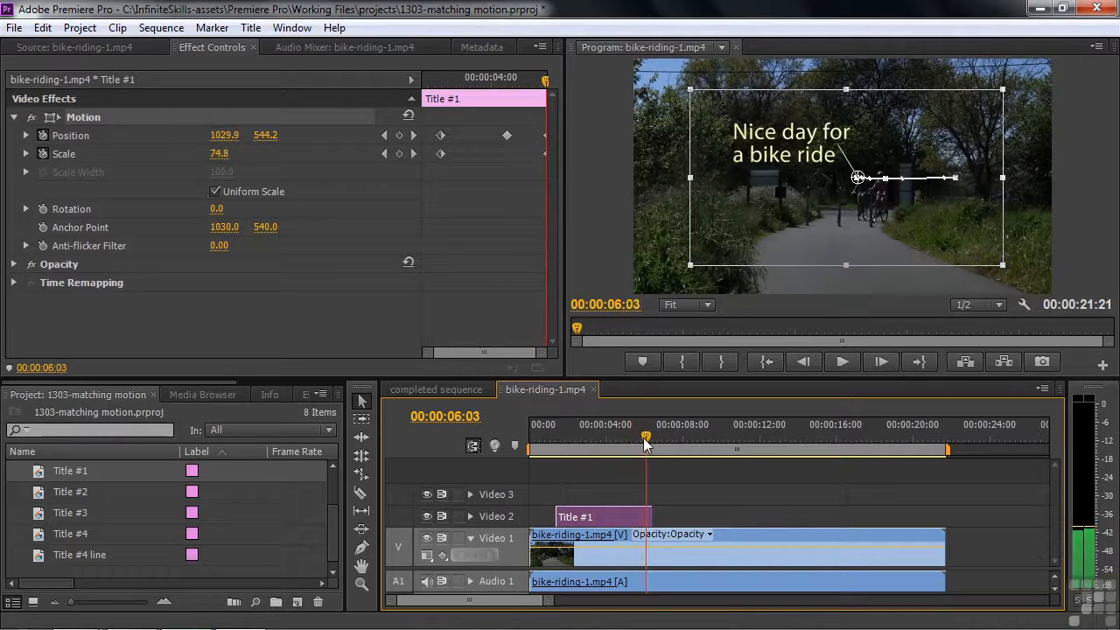
{"action": "left_click_drag", "start_coordinate": [651, 517], "coordinate": [642, 517]}
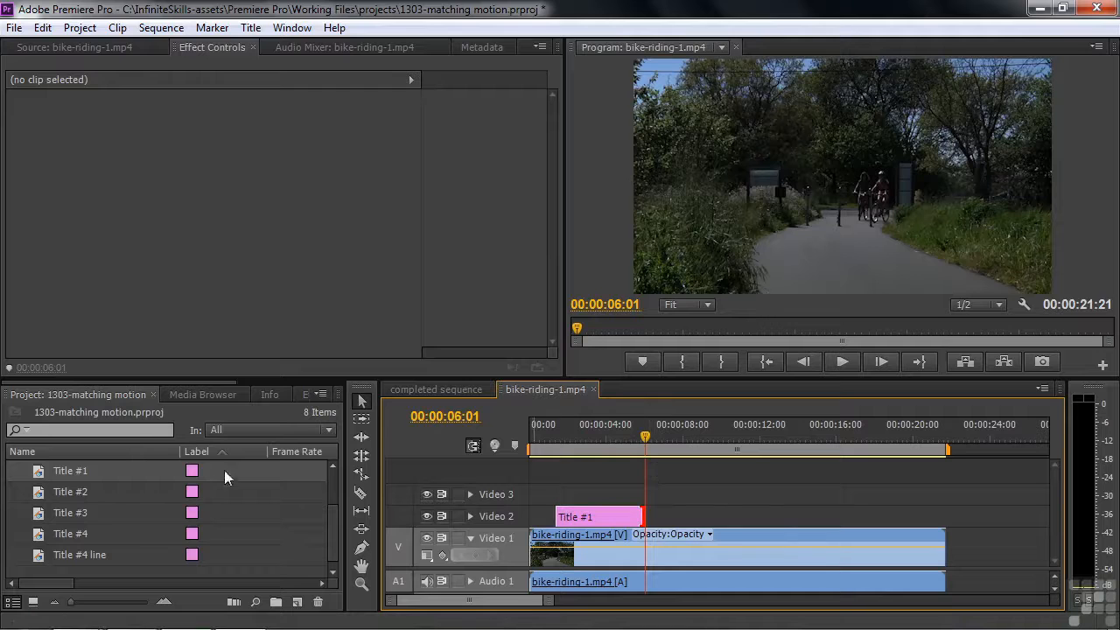
{"action": "left_click_drag", "start_coordinate": [70, 491], "coordinate": [647, 525]}
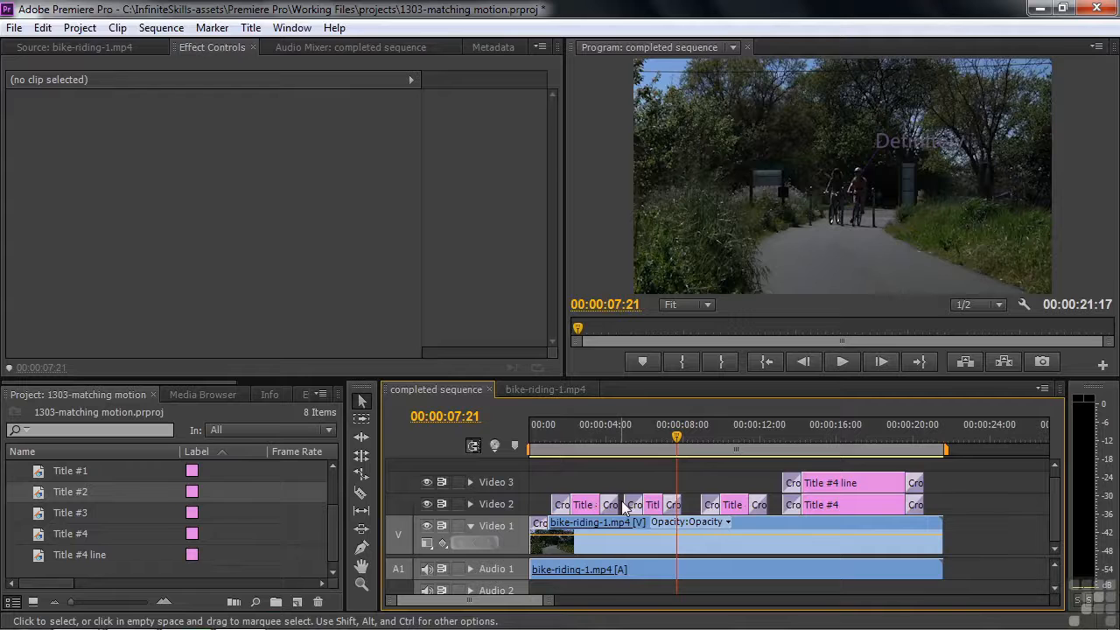
{"action": "left_click", "coordinate": [551, 390]}
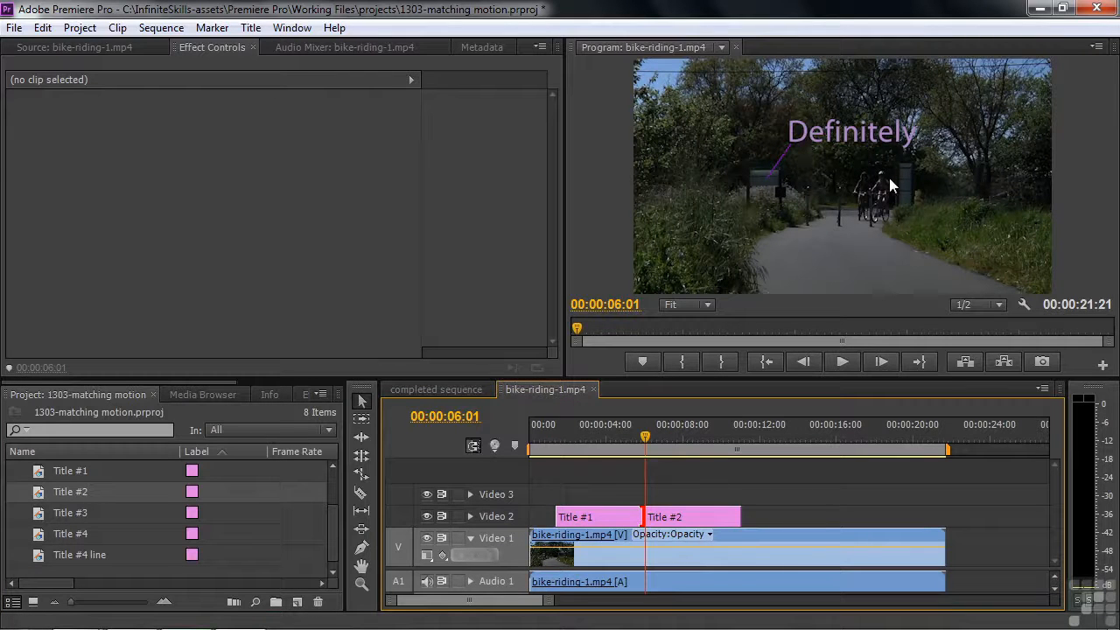
Set Title #2's horizontal anchor point to 615.0, at the tip of its pointer line
{"action": "left_click", "coordinate": [689, 523]}
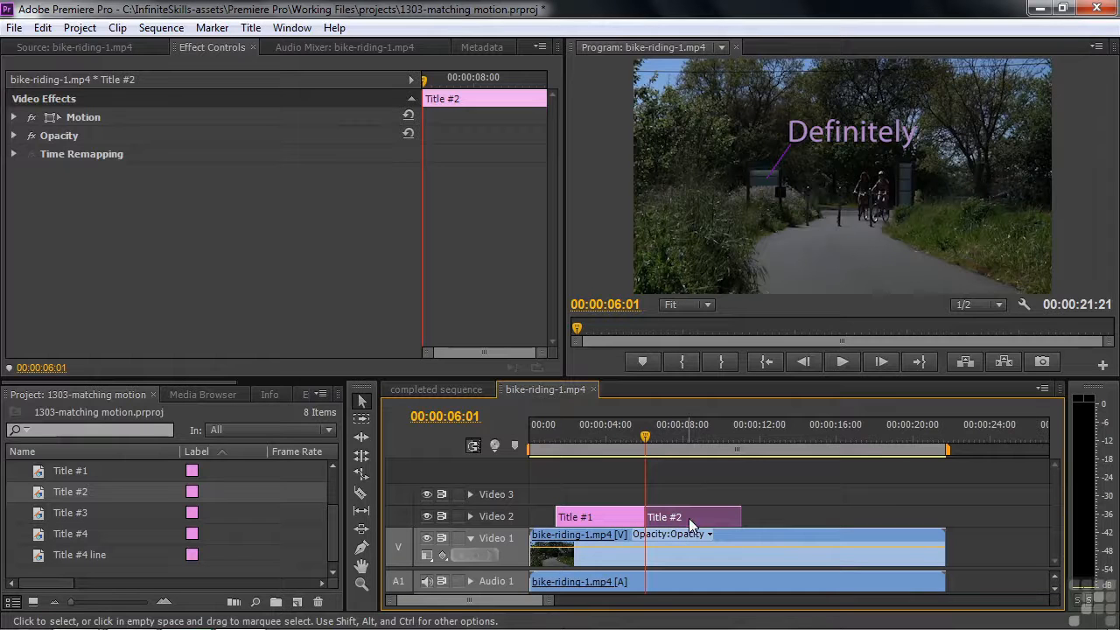
{"action": "left_click", "coordinate": [57, 118]}
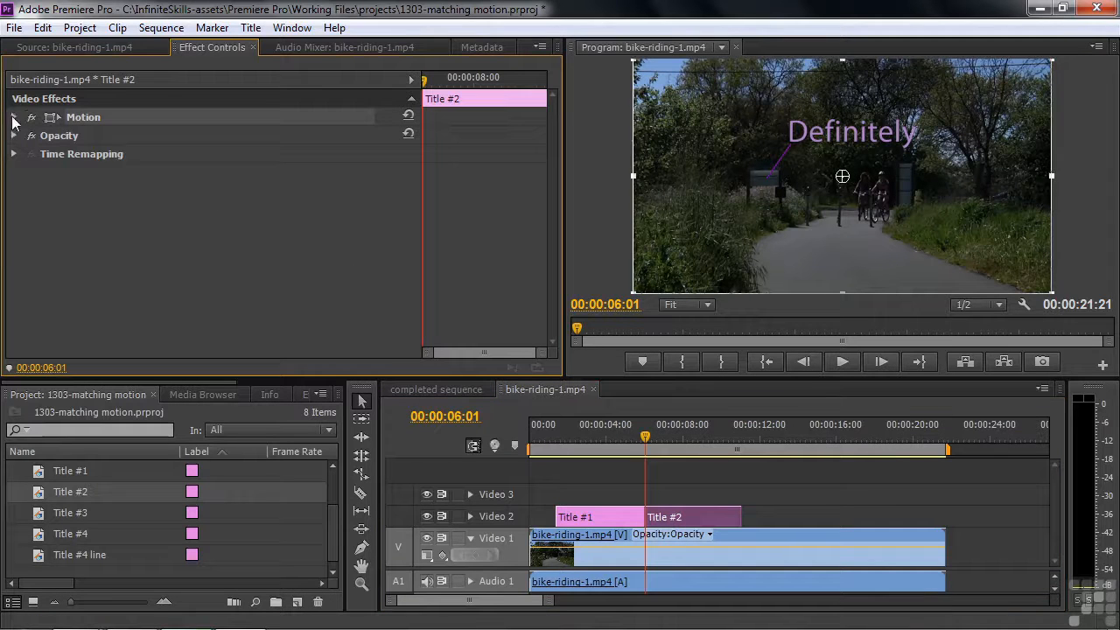
{"action": "left_click", "coordinate": [13, 117]}
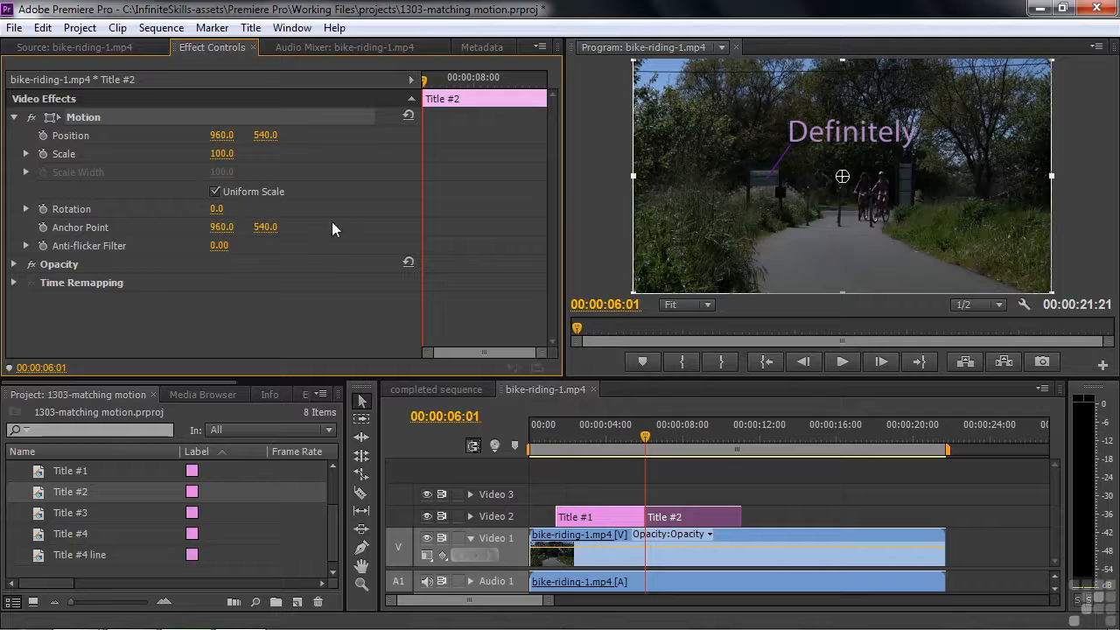
{"action": "left_click_drag", "start_coordinate": [226, 226], "coordinate": [4, 227]}
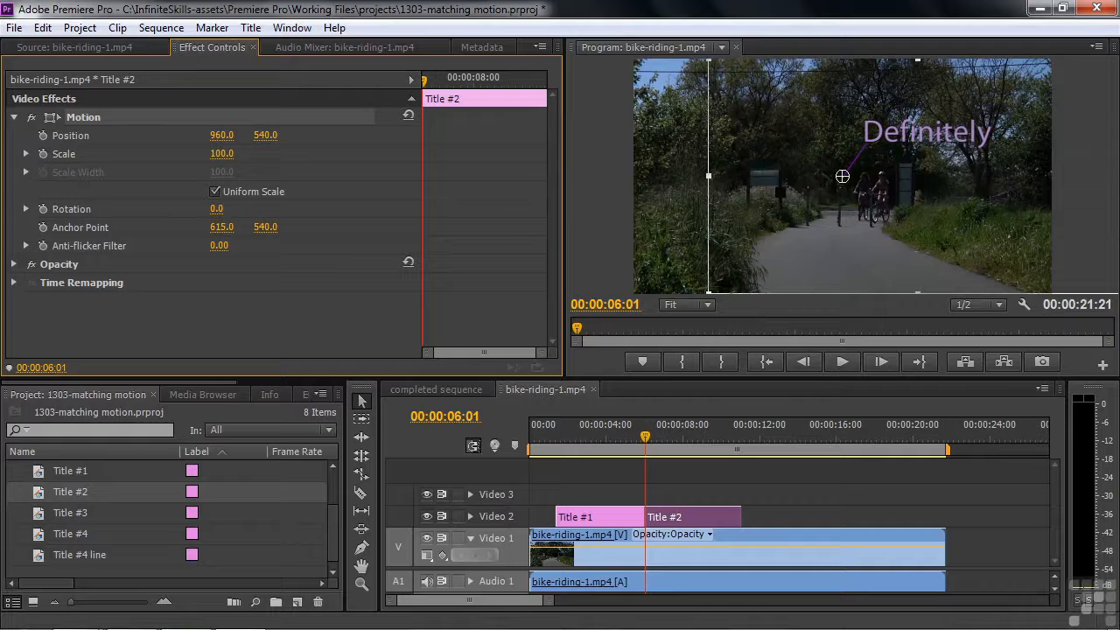
Place Title #2 at position 1168.9, 548.0 beside the rider and start position and scale keyframes at 00:00:06:01 with scale 75
{"action": "left_click_drag", "start_coordinate": [805, 235], "coordinate": [850, 237]}
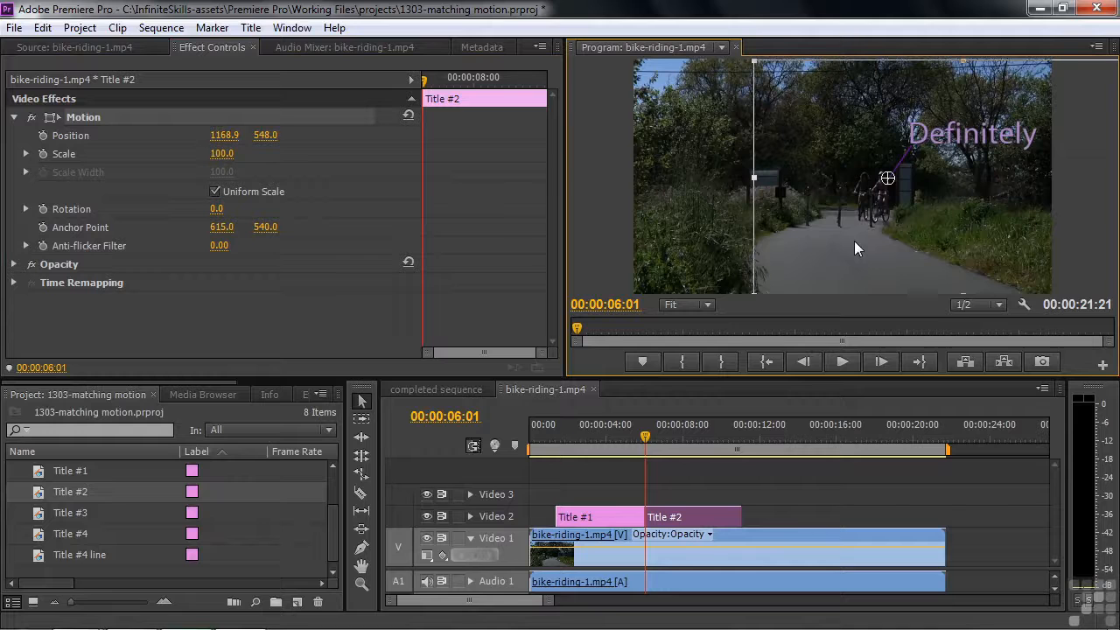
{"action": "left_click", "coordinate": [44, 134]}
{"action": "left_click", "coordinate": [43, 154]}
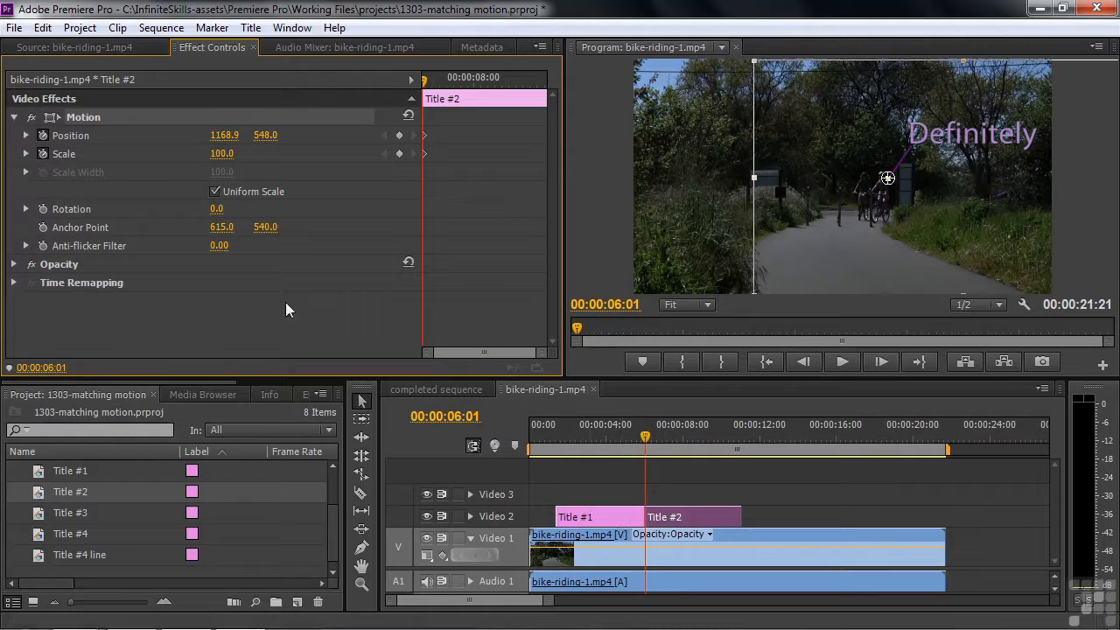
{"action": "left_click", "coordinate": [225, 154]}
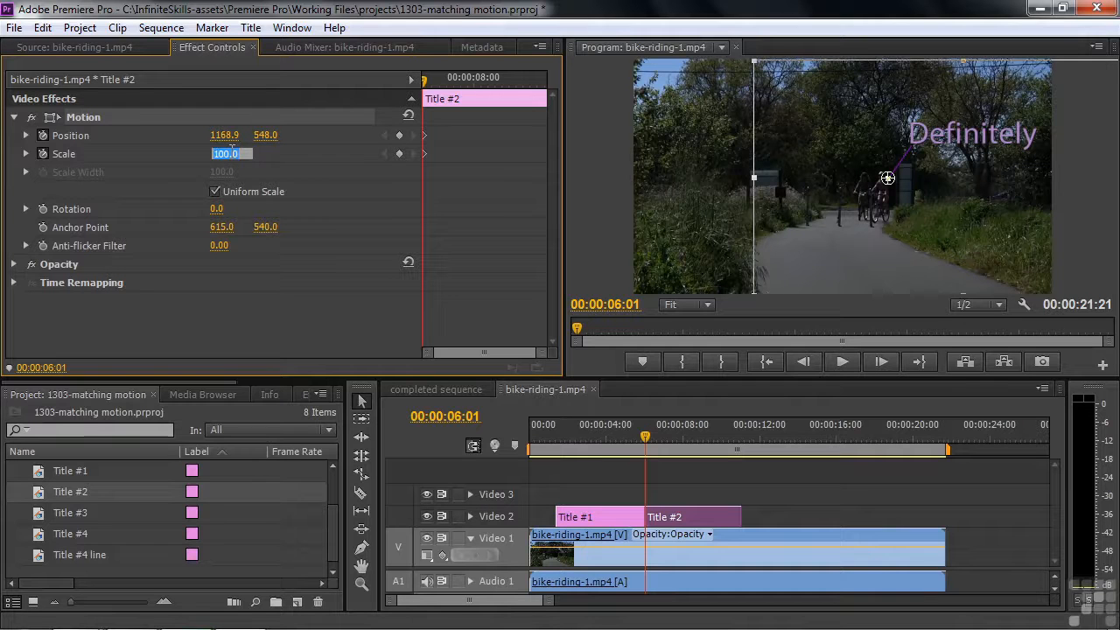
{"action": "type", "text": "75"}
{"action": "key", "text": "Return"}
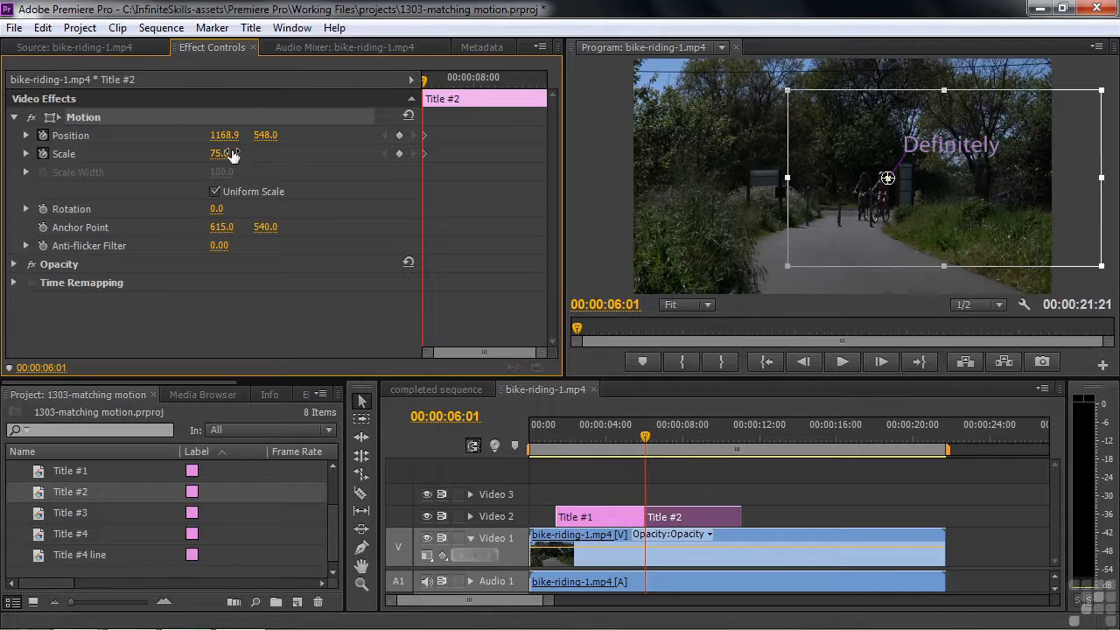
Add Title #2 position keyframes following the rider: 1088.5, 536.0 at 00:00:07:06; 1056.4, 523.9 at 00:00:08:05; 1020.3, 439.6 at 00:00:10:25
{"action": "left_click_drag", "start_coordinate": [646, 436], "coordinate": [668, 454]}
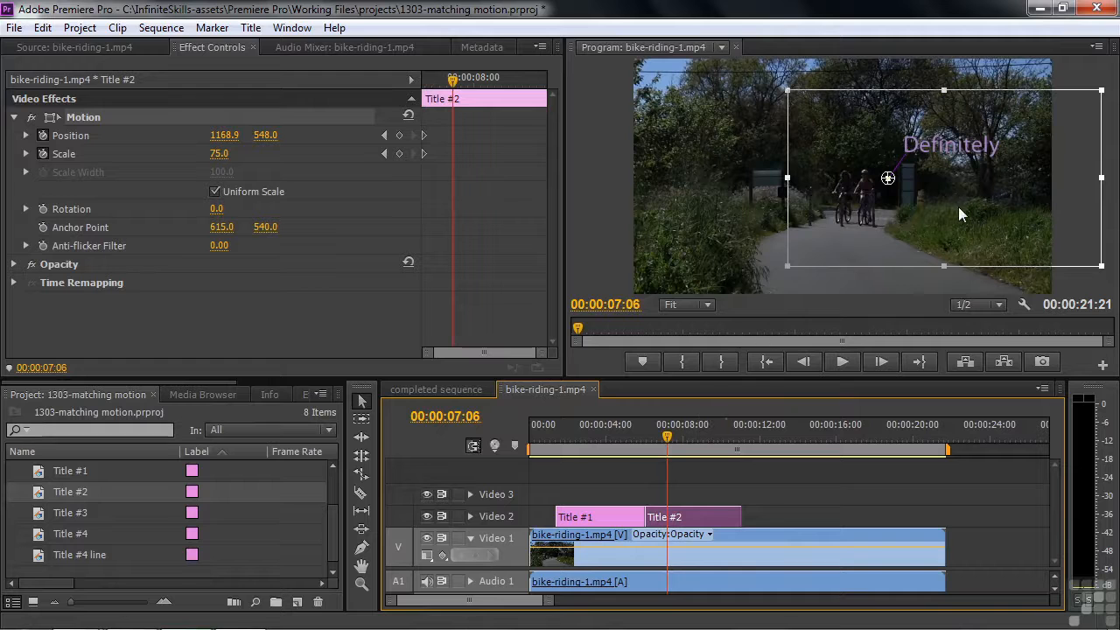
{"action": "left_click_drag", "start_coordinate": [958, 207], "coordinate": [940, 204]}
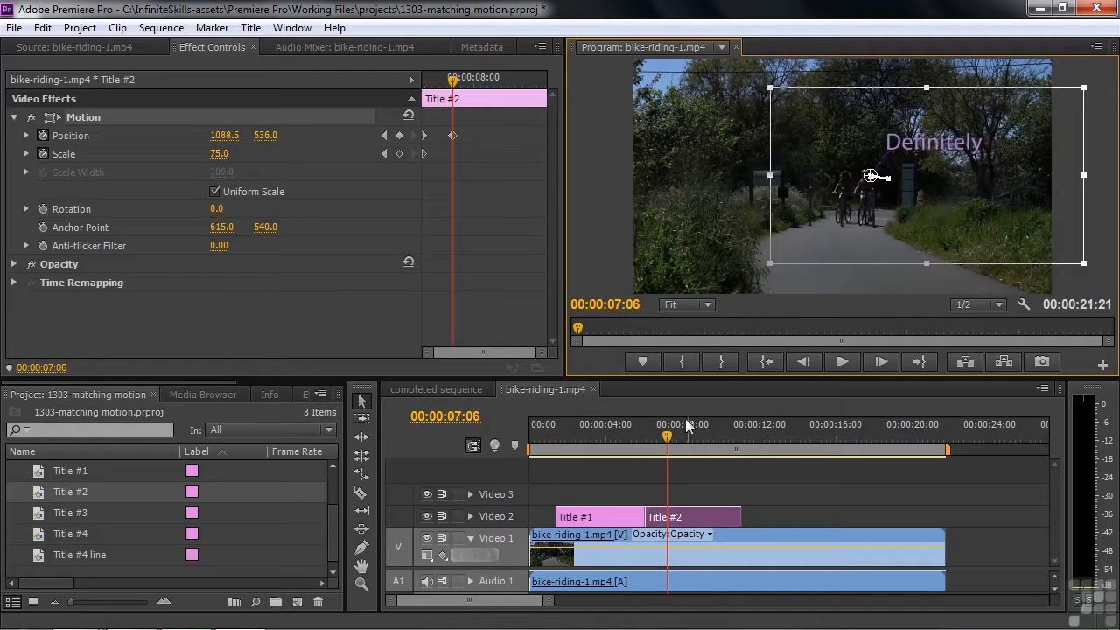
{"action": "left_click_drag", "start_coordinate": [670, 440], "coordinate": [684, 448]}
{"action": "left_click_drag", "start_coordinate": [986, 204], "coordinate": [981, 209]}
{"action": "left_click_drag", "start_coordinate": [688, 435], "coordinate": [738, 442]}
{"action": "left_click_drag", "start_coordinate": [965, 218], "coordinate": [958, 201]}
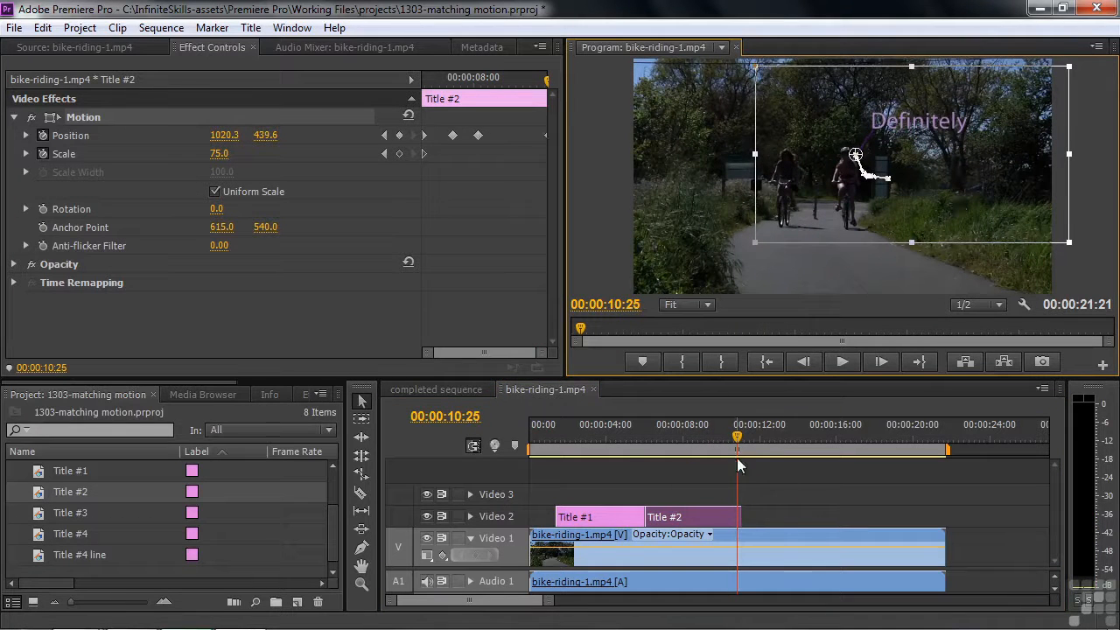
Play back the Title #1 and Title #2 sections to check how the titles follow the riders
{"action": "left_click_drag", "start_coordinate": [740, 445], "coordinate": [645, 444]}
{"action": "left_click", "coordinate": [584, 450]}
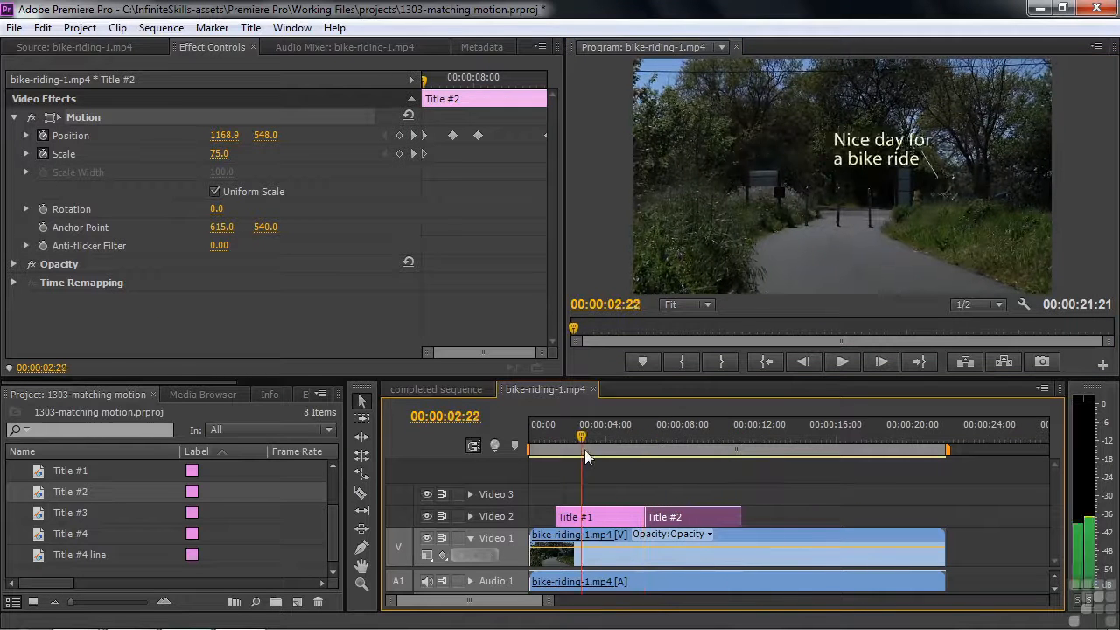
{"action": "key", "text": "space"}
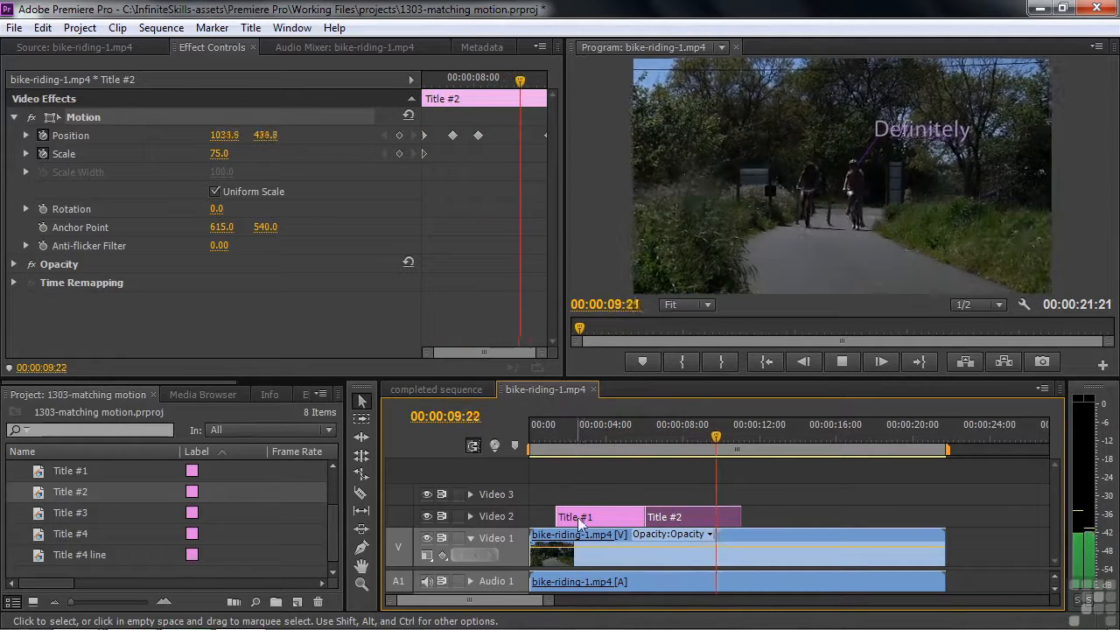
{"action": "key", "text": "space"}
Trim the end of Title #2 back to about 00:00:10:05
{"action": "left_click", "coordinate": [737, 515]}
{"action": "left_click_drag", "start_coordinate": [733, 514], "coordinate": [726, 516]}
{"action": "left_click", "coordinate": [723, 441]}
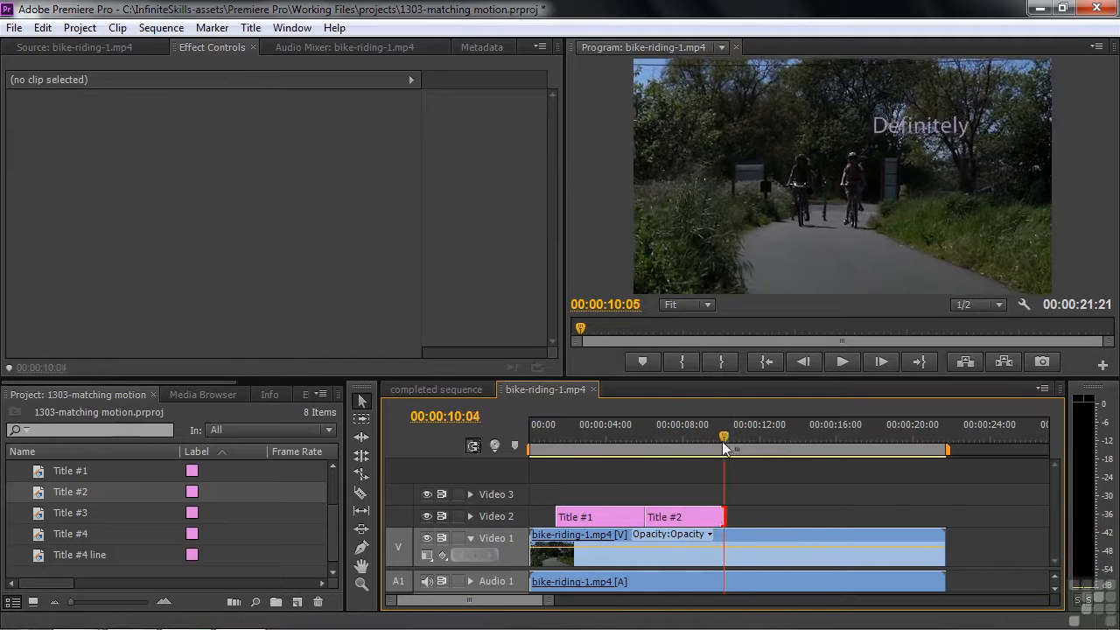
Add a scale keyframe of 90 to Title #2 at its position keyframe at 00:00:08:05
{"action": "left_click_drag", "start_coordinate": [722, 441], "coordinate": [688, 441]}
{"action": "left_click", "coordinate": [706, 517]}
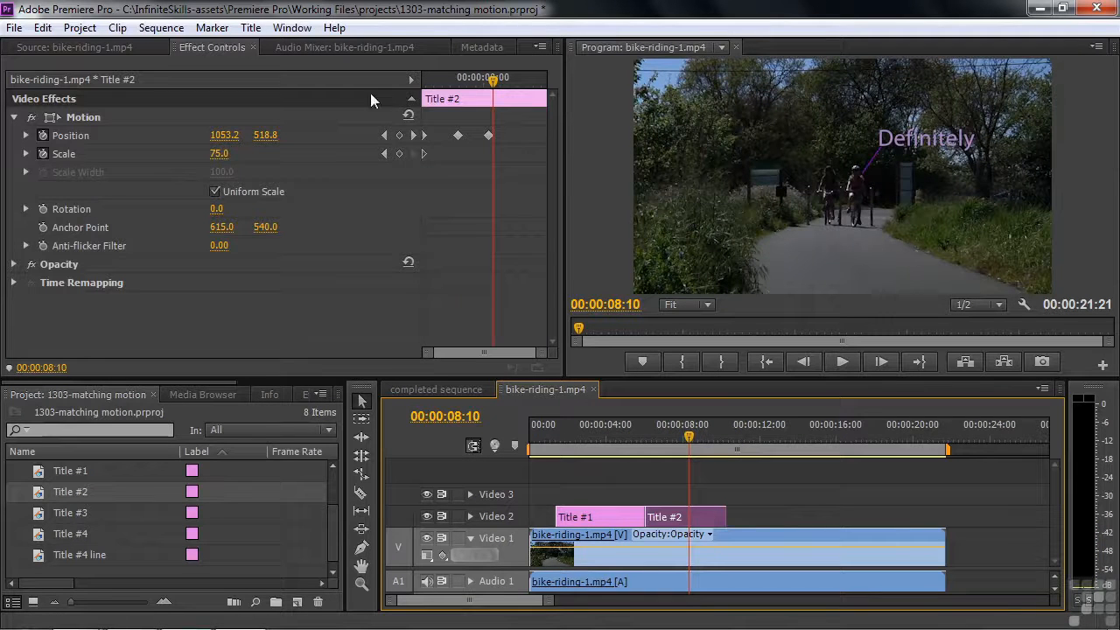
{"action": "left_click", "coordinate": [384, 136]}
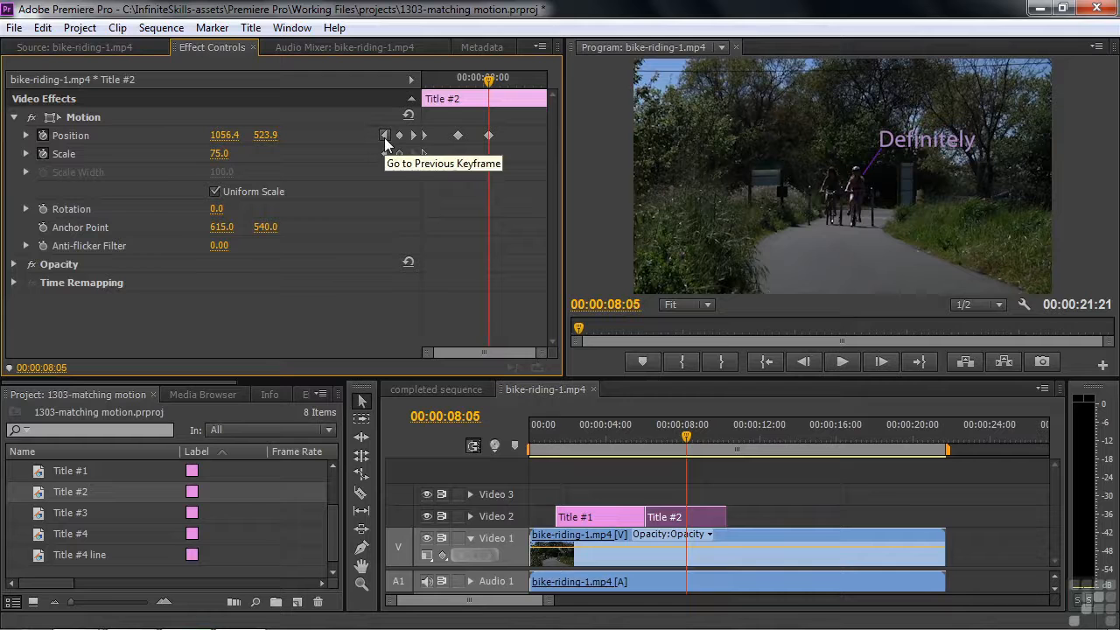
{"action": "left_click", "coordinate": [229, 151]}
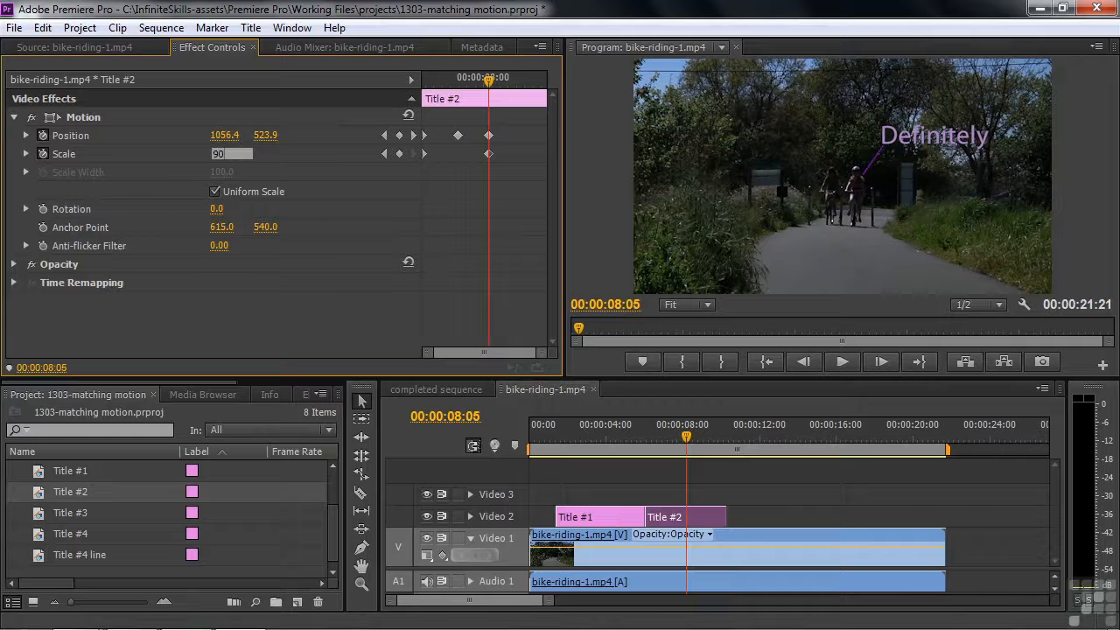
{"action": "key", "text": "Return"}
Place Title #3 on Video 2 directly after Title #2
{"action": "mouse_move", "coordinate": [686, 438]}
{"action": "left_mouse_down"}
{"action": "mouse_move", "coordinate": [624, 442]}
{"action": "mouse_move", "coordinate": [662, 457]}
{"action": "mouse_move", "coordinate": [711, 450]}
{"action": "mouse_move", "coordinate": [707, 437]}
{"action": "left_mouse_up"}
{"action": "left_click_drag", "start_coordinate": [707, 441], "coordinate": [715, 440]}
{"action": "left_click_drag", "start_coordinate": [38, 524], "coordinate": [742, 522]}
{"action": "left_click", "coordinate": [724, 435]}
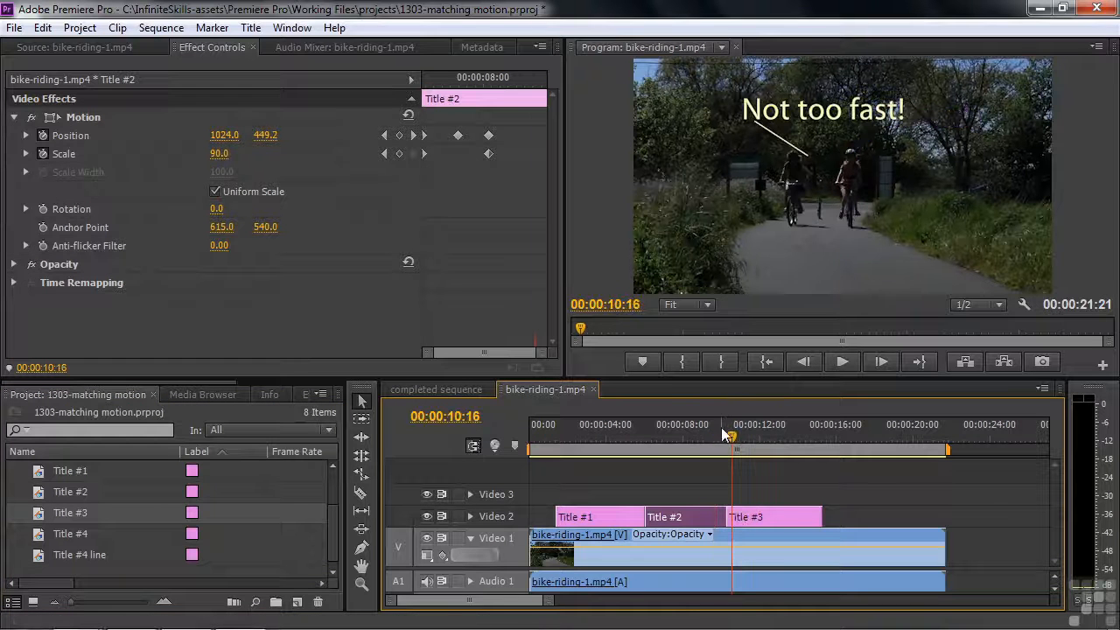
Set Title #3's anchor point to 811.0, 446.0, at the tip of its pointer line
{"action": "left_click", "coordinate": [742, 520]}
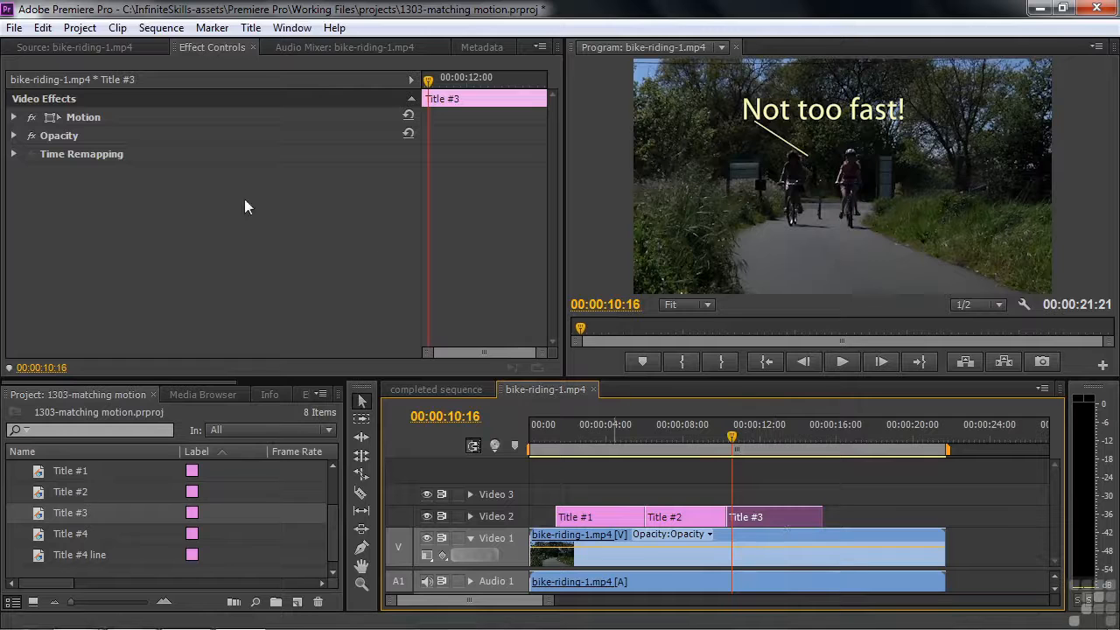
{"action": "left_click", "coordinate": [14, 117]}
{"action": "left_click", "coordinate": [66, 117]}
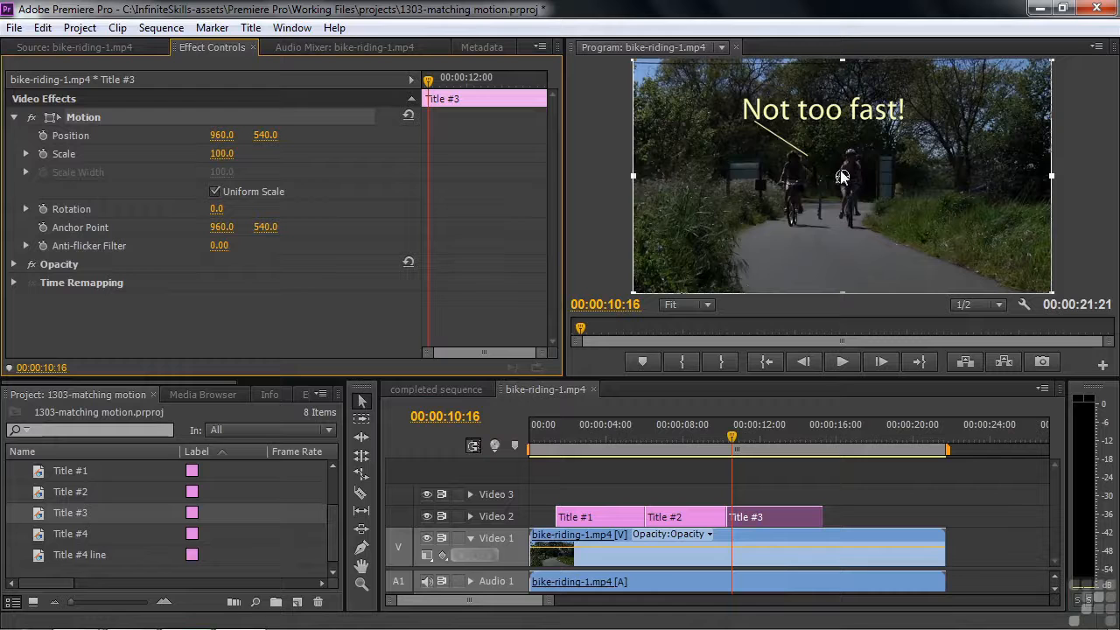
{"action": "left_click_drag", "start_coordinate": [221, 227], "coordinate": [91, 227]}
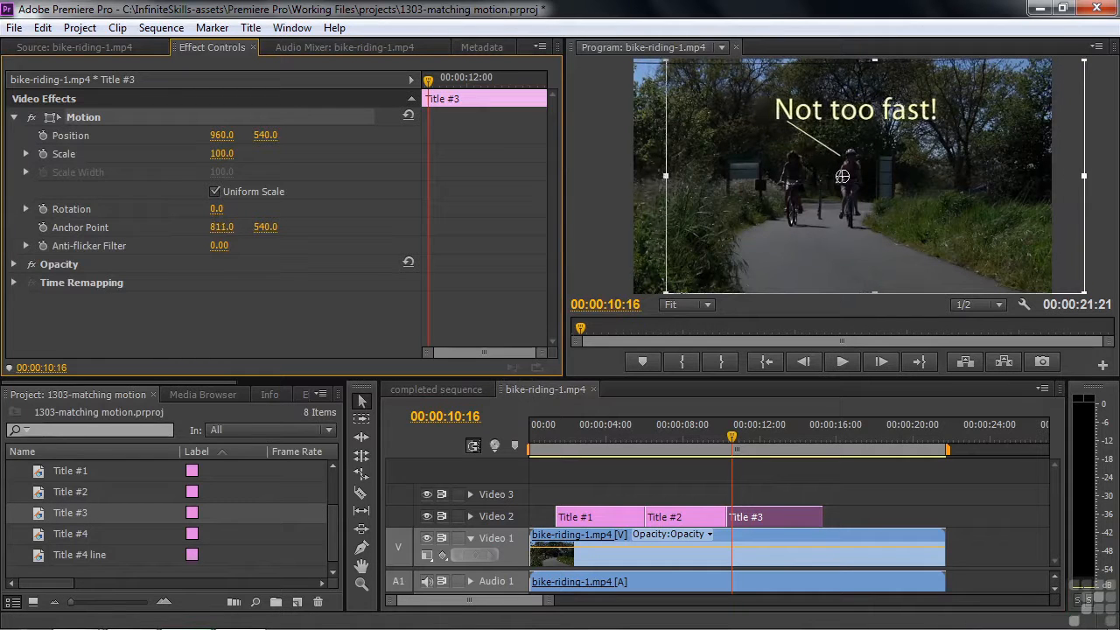
{"action": "left_click_drag", "start_coordinate": [265, 227], "coordinate": [183, 227]}
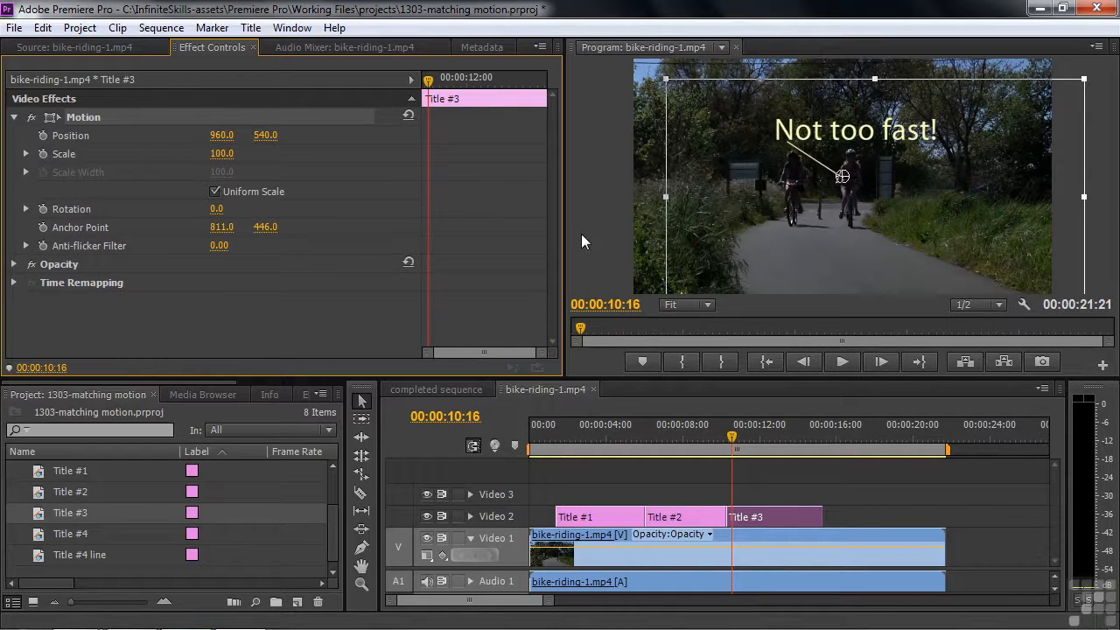
Place Title #3 at position 690.9, 463.7 on the left rider's head and start position and scale keyframes at 00:00:10:16
{"action": "left_click_drag", "start_coordinate": [991, 221], "coordinate": [929, 206]}
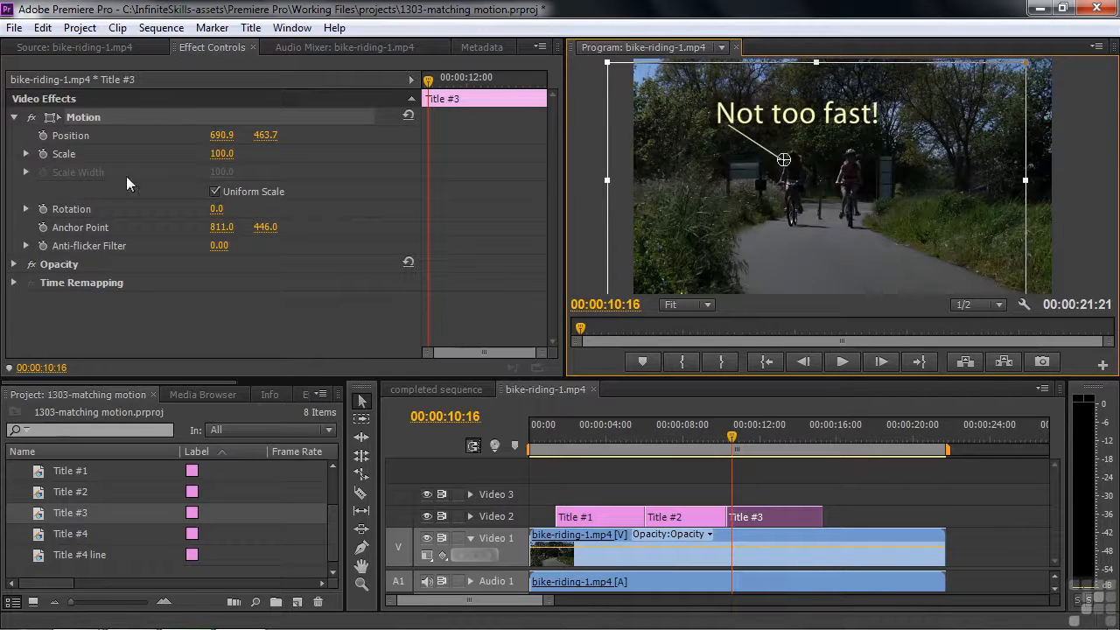
{"action": "left_click", "coordinate": [46, 138]}
{"action": "left_click", "coordinate": [46, 152]}
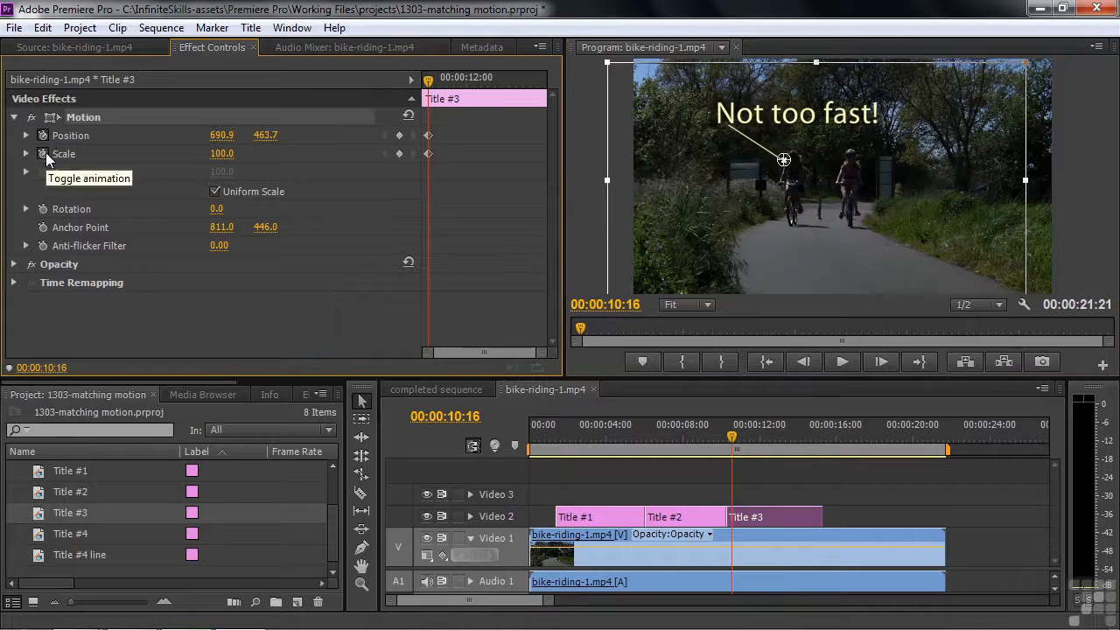
{"action": "key", "text": "space"}
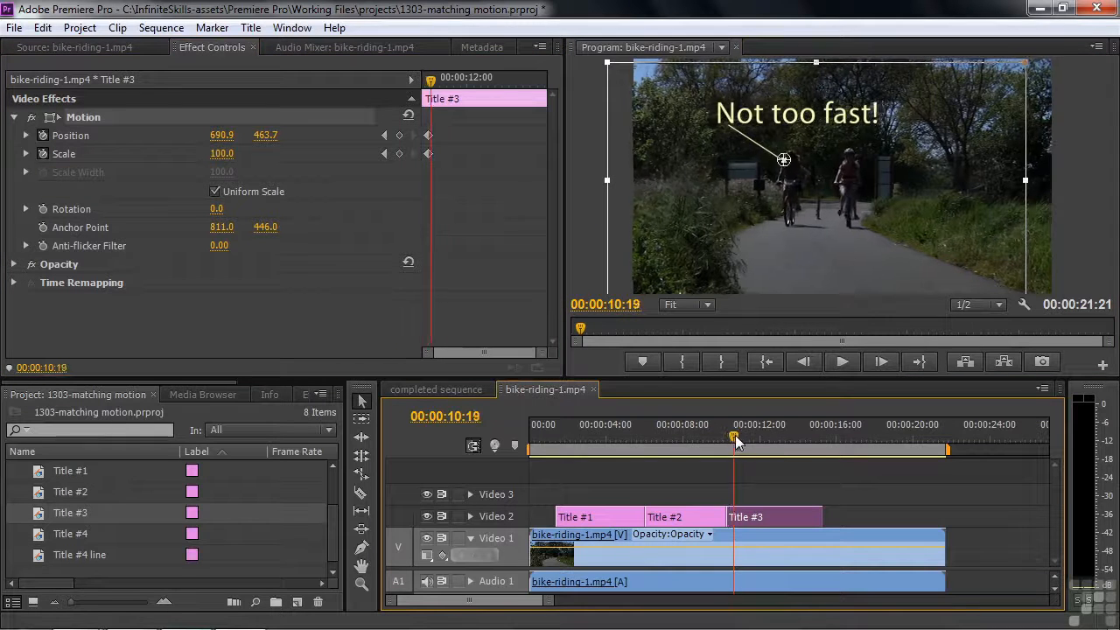
Add position keyframes to Title #3 following the left rider: 622.6, 427.6 at 00:00:11:17 and 594.5, 387.4 at 00:00:12:24
{"action": "mouse_move", "coordinate": [749, 442]}
{"action": "left_mouse_down"}
{"action": "mouse_move", "coordinate": [763, 444]}
{"action": "mouse_move", "coordinate": [753, 443]}
{"action": "left_mouse_up"}
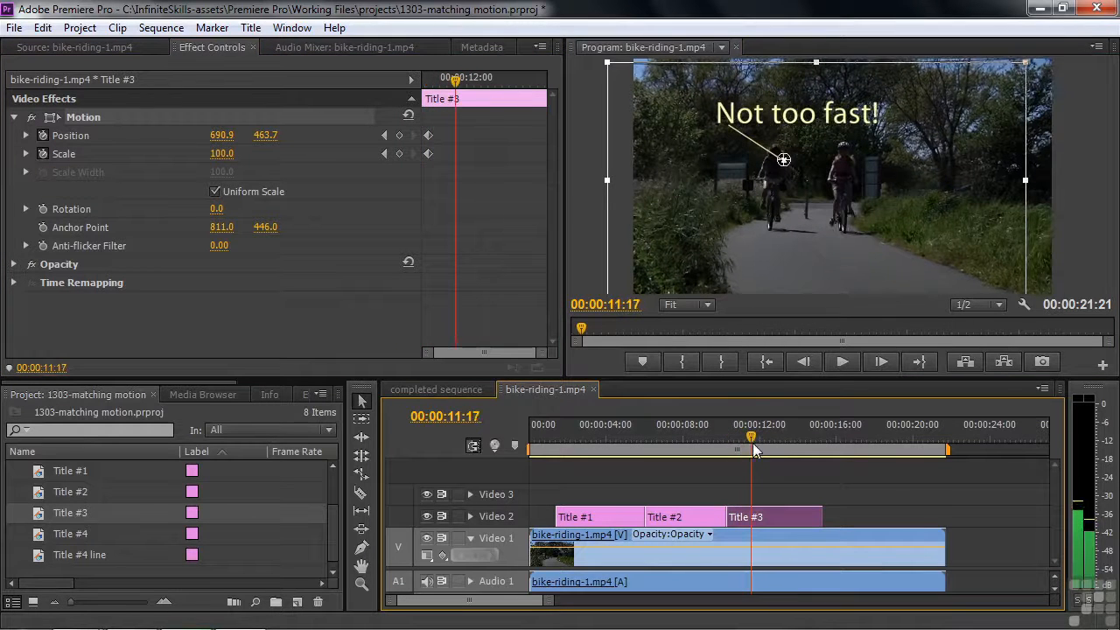
{"action": "left_click_drag", "start_coordinate": [821, 236], "coordinate": [825, 229]}
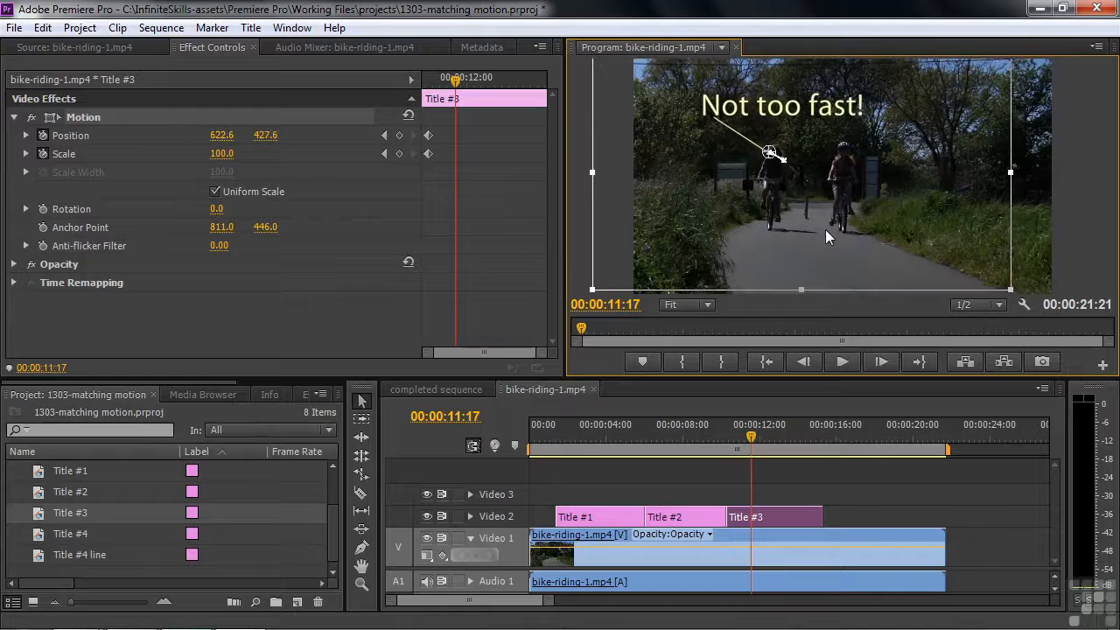
{"action": "left_click_drag", "start_coordinate": [754, 443], "coordinate": [775, 442]}
{"action": "left_click_drag", "start_coordinate": [845, 210], "coordinate": [834, 202]}
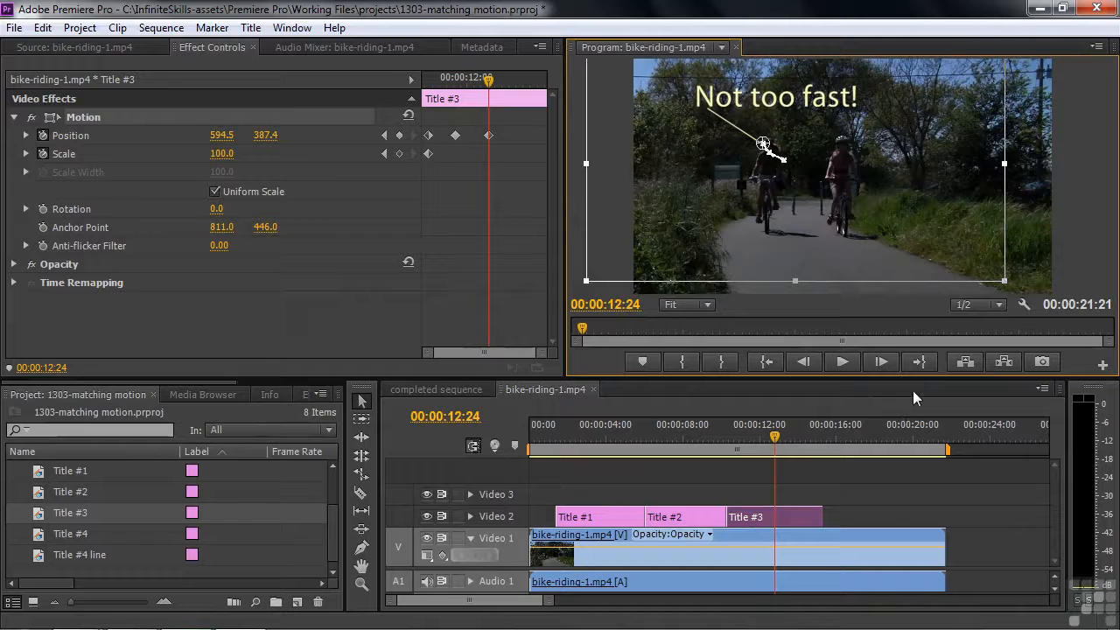
Place Title #4 on Video 2 after a shortened Title #3, with Title #4 line directly above it on Video 3
{"action": "left_click_drag", "start_coordinate": [44, 536], "coordinate": [845, 525]}
{"action": "mouse_move", "coordinate": [785, 451]}
{"action": "left_mouse_down"}
{"action": "mouse_move", "coordinate": [807, 459]}
{"action": "mouse_move", "coordinate": [793, 454]}
{"action": "left_mouse_up"}
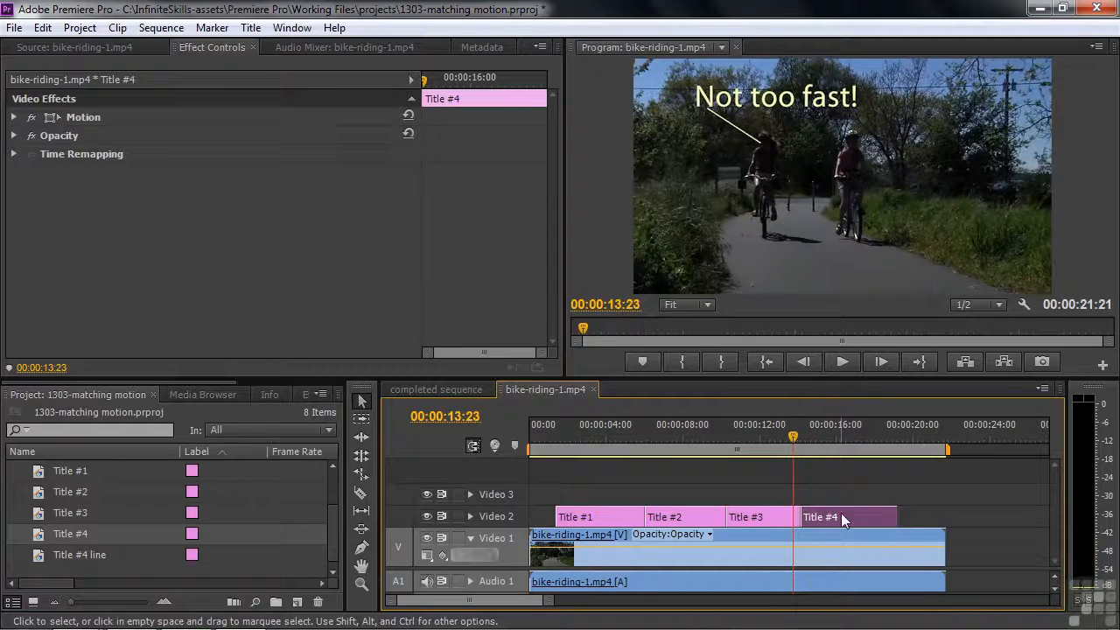
{"action": "left_click_drag", "start_coordinate": [42, 559], "coordinate": [859, 500]}
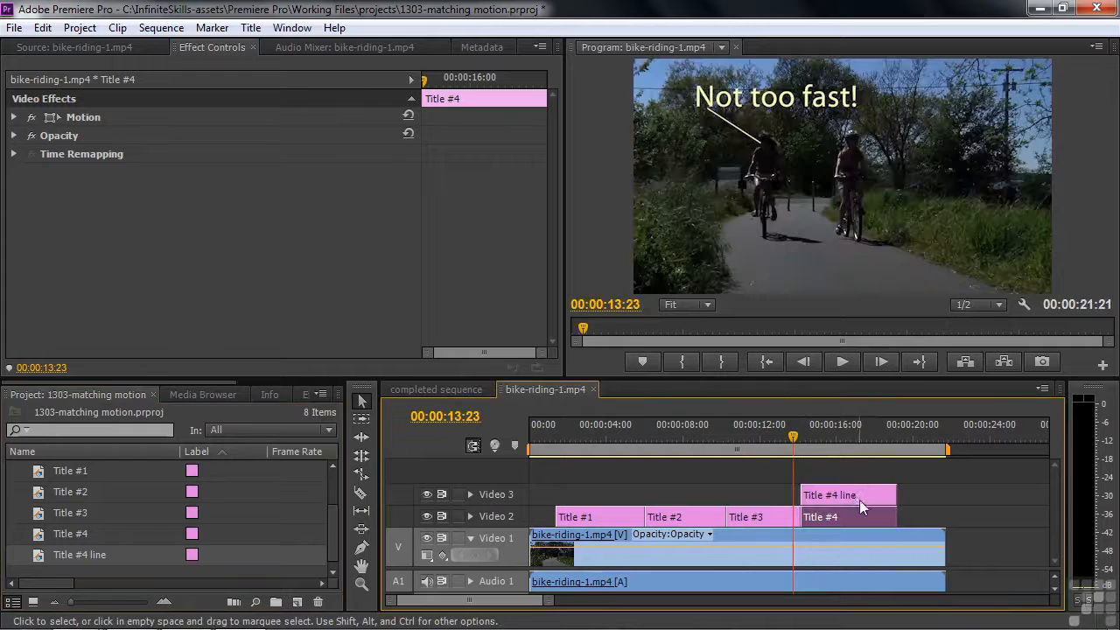
Examine how Title #4 and its line are placed in the completed sequence at 00:00:14:00
{"action": "left_click", "coordinate": [462, 389]}
{"action": "left_click_drag", "start_coordinate": [680, 439], "coordinate": [800, 437]}
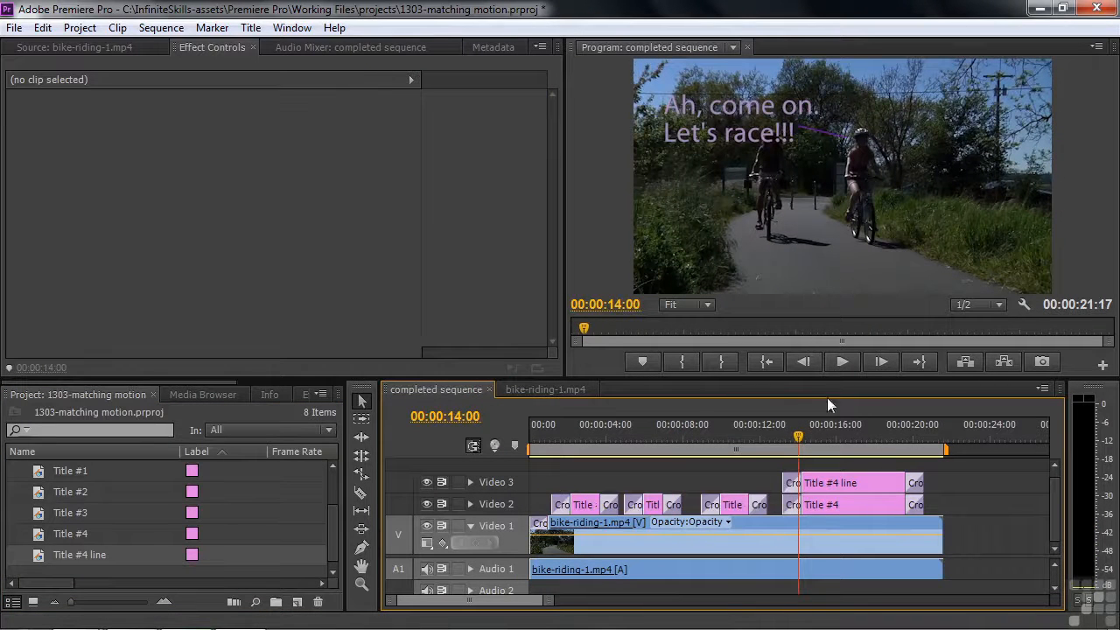
Play the completed sequence from 00:00:14:00 and examine how Title #4 and its line follow the right rider
{"action": "key", "text": "space"}
{"action": "key", "text": "space"}
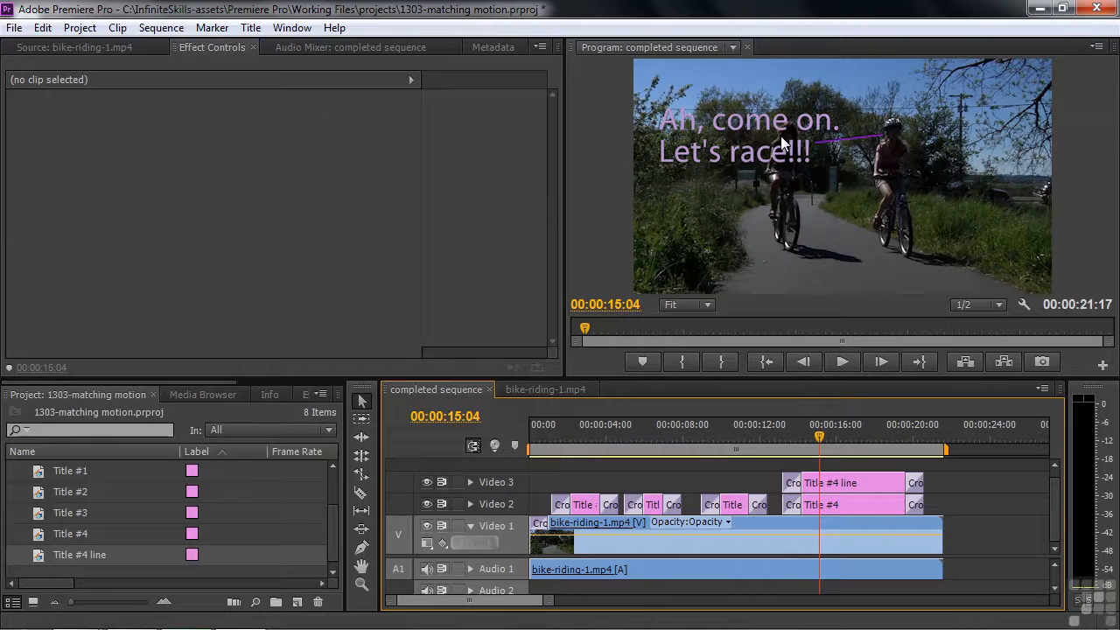
{"action": "left_click_drag", "start_coordinate": [821, 438], "coordinate": [810, 459]}
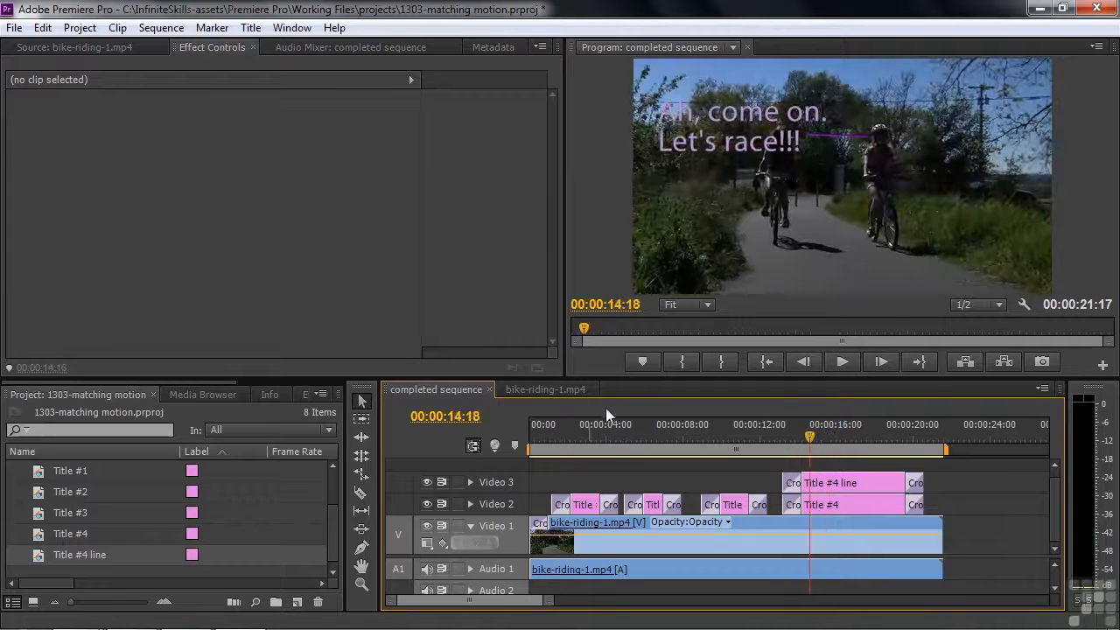
In the bike-riding-1.mp4 sequence, set the anchor point of Title #4 line to 1450.0, 525.0 at the line's lower end
{"action": "left_click", "coordinate": [558, 388]}
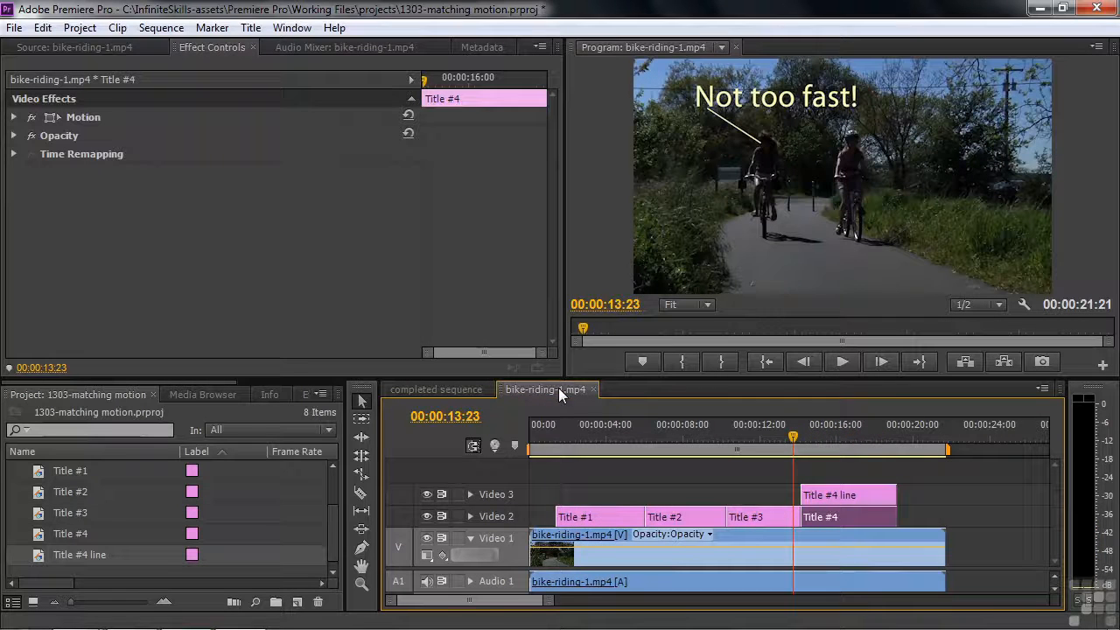
{"action": "left_click", "coordinate": [807, 442]}
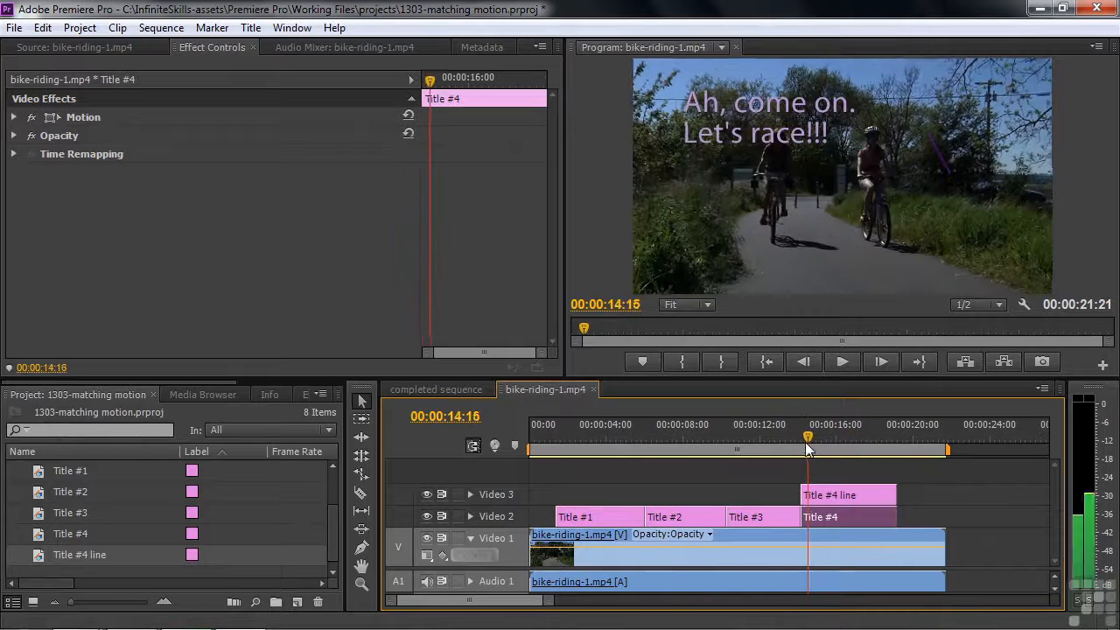
{"action": "left_click", "coordinate": [843, 497]}
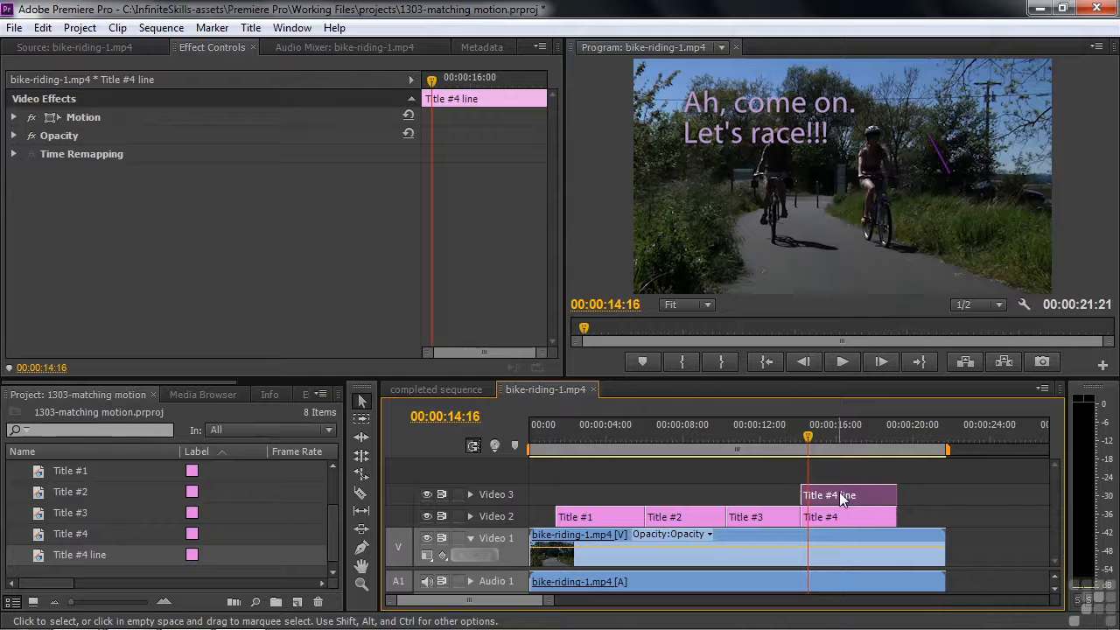
{"action": "left_click", "coordinate": [85, 120]}
{"action": "left_click", "coordinate": [14, 119]}
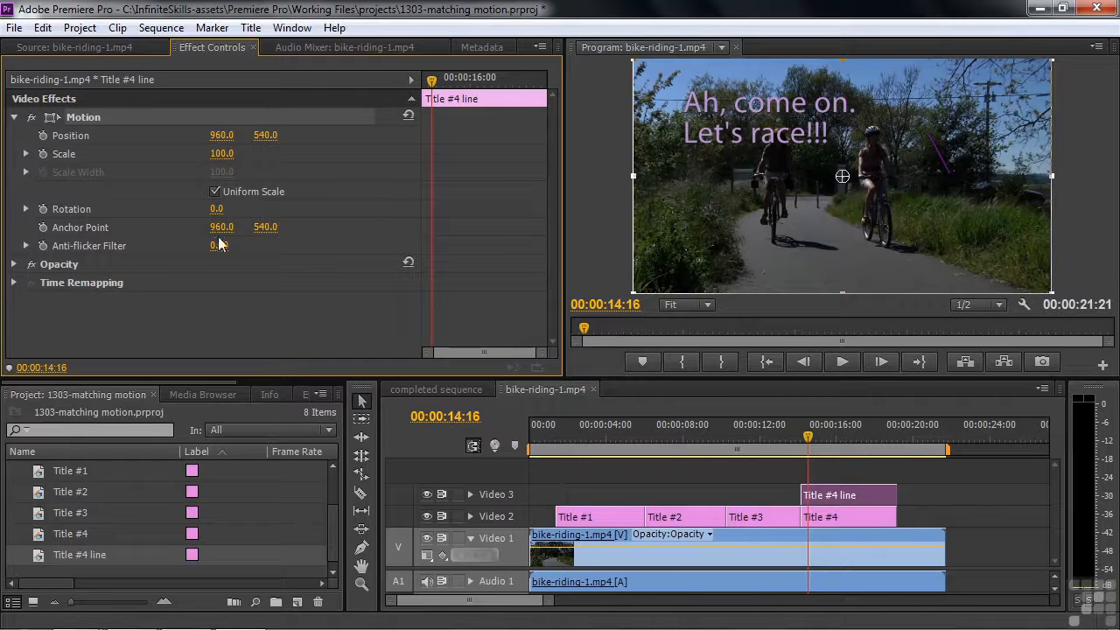
{"action": "left_click_drag", "start_coordinate": [222, 227], "coordinate": [260, 226]}
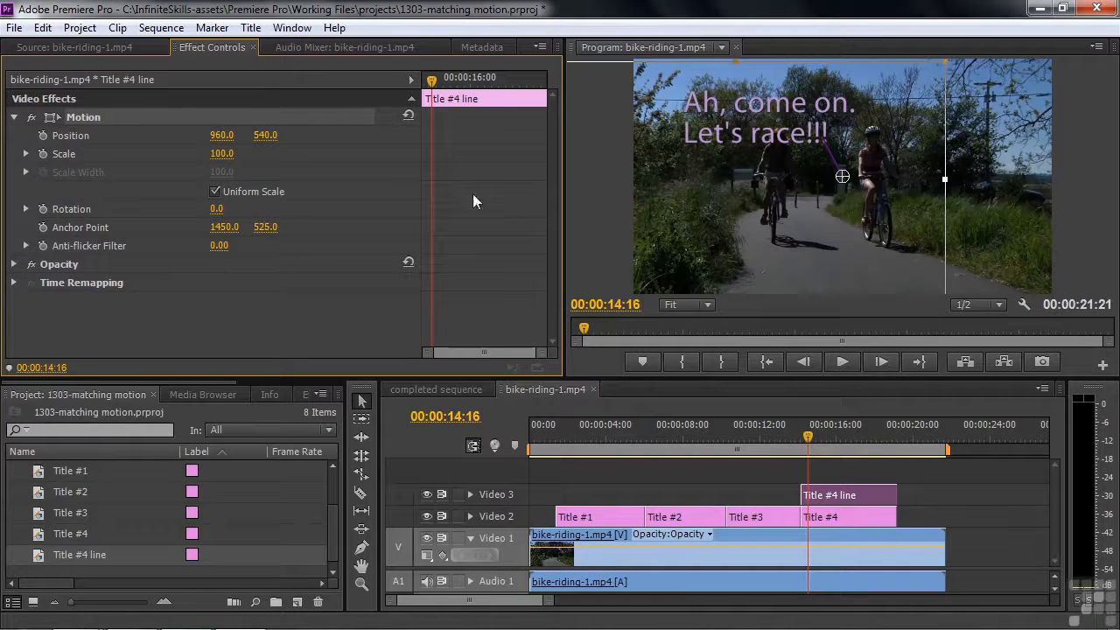
With Video 2 hidden, place Title #4 line at 1072.5, 383.4, rotate it -36° and start position, scale and rotation keyframes at 00:00:14:16
{"action": "left_click", "coordinate": [426, 515]}
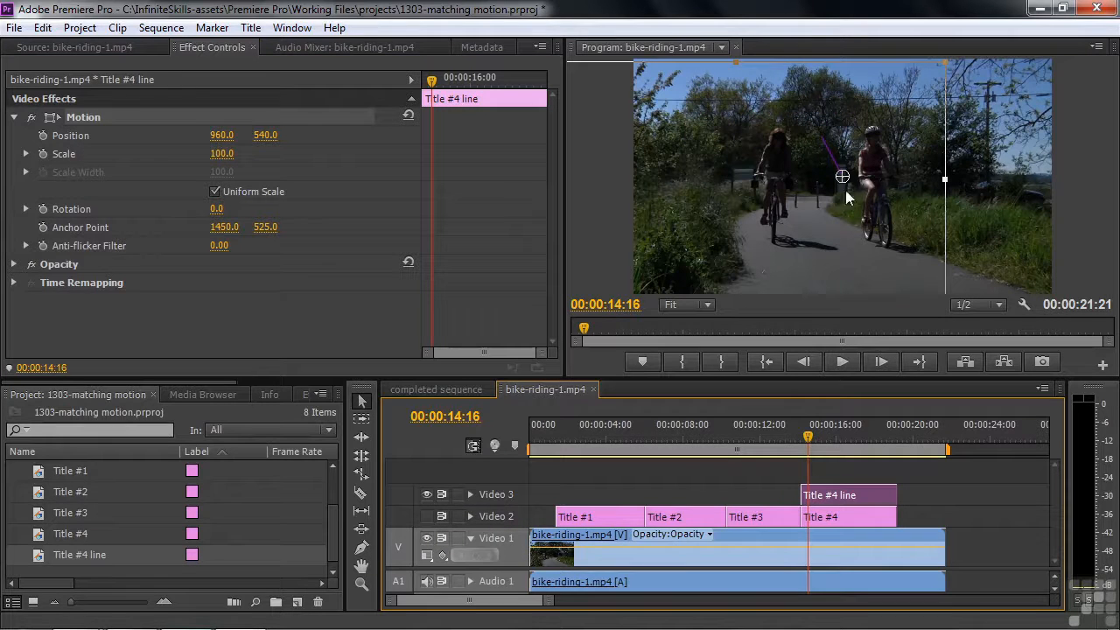
{"action": "left_click_drag", "start_coordinate": [813, 244], "coordinate": [837, 210]}
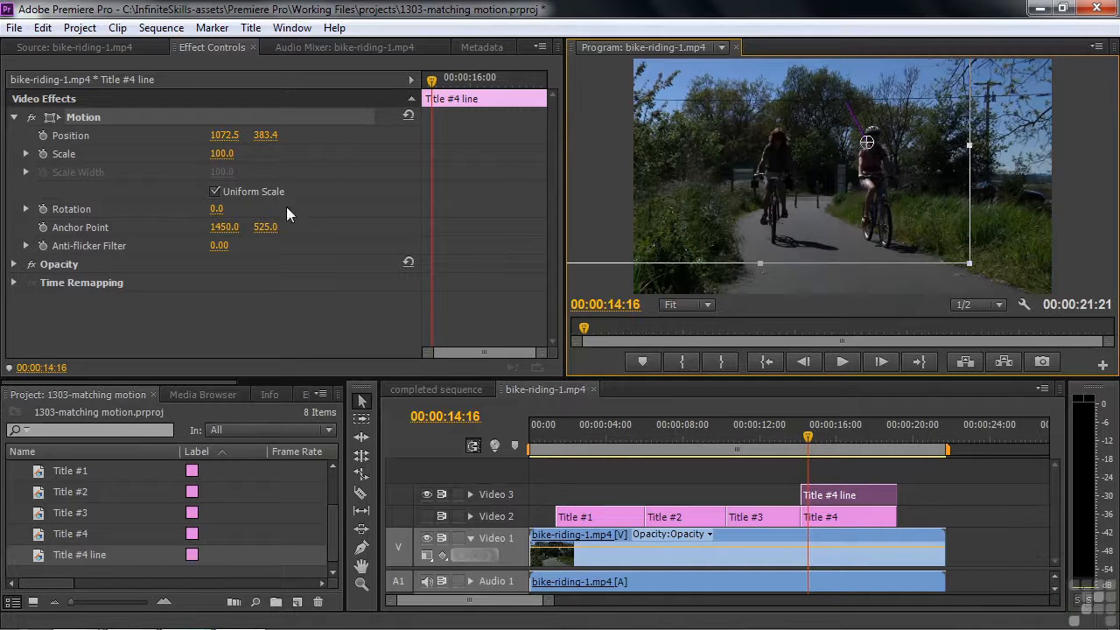
{"action": "left_click_drag", "start_coordinate": [215, 208], "coordinate": [183, 209]}
{"action": "left_click", "coordinate": [43, 135]}
{"action": "left_click", "coordinate": [43, 154]}
{"action": "left_click", "coordinate": [43, 210]}
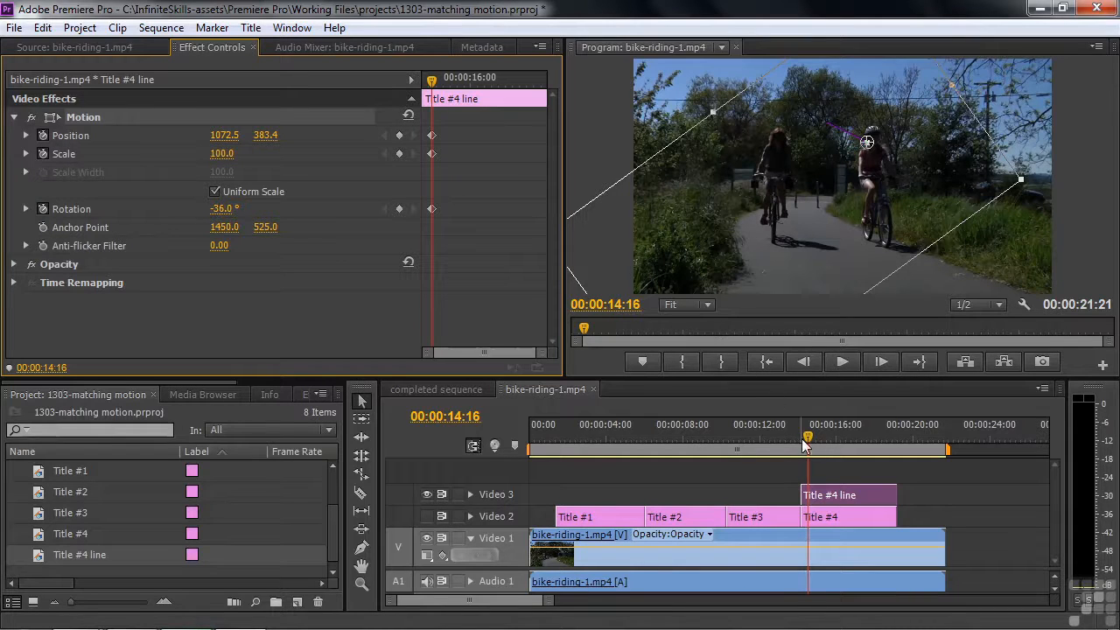
Add position keyframes to Title #4 line following the right rider's head: 1237.2, 311.2 at 00:00:15:25 and 1542.4, 226.8 at 00:00:16:16
{"action": "left_click_drag", "start_coordinate": [810, 442], "coordinate": [836, 445]}
{"action": "left_click_drag", "start_coordinate": [755, 269], "coordinate": [793, 252]}
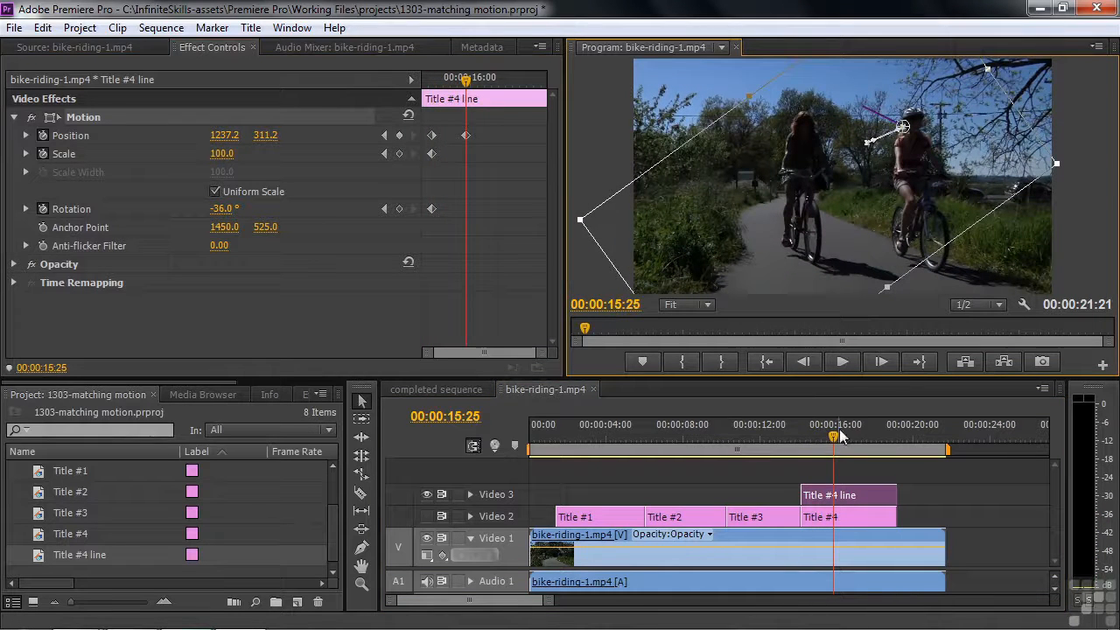
{"action": "left_click_drag", "start_coordinate": [836, 444], "coordinate": [846, 442]}
{"action": "left_click_drag", "start_coordinate": [757, 260], "coordinate": [830, 239]}
Move Title #4 line out of the frame with a position keyframe of 2212.4, 46.8 at 00:00:17:06
{"action": "left_click", "coordinate": [708, 304]}
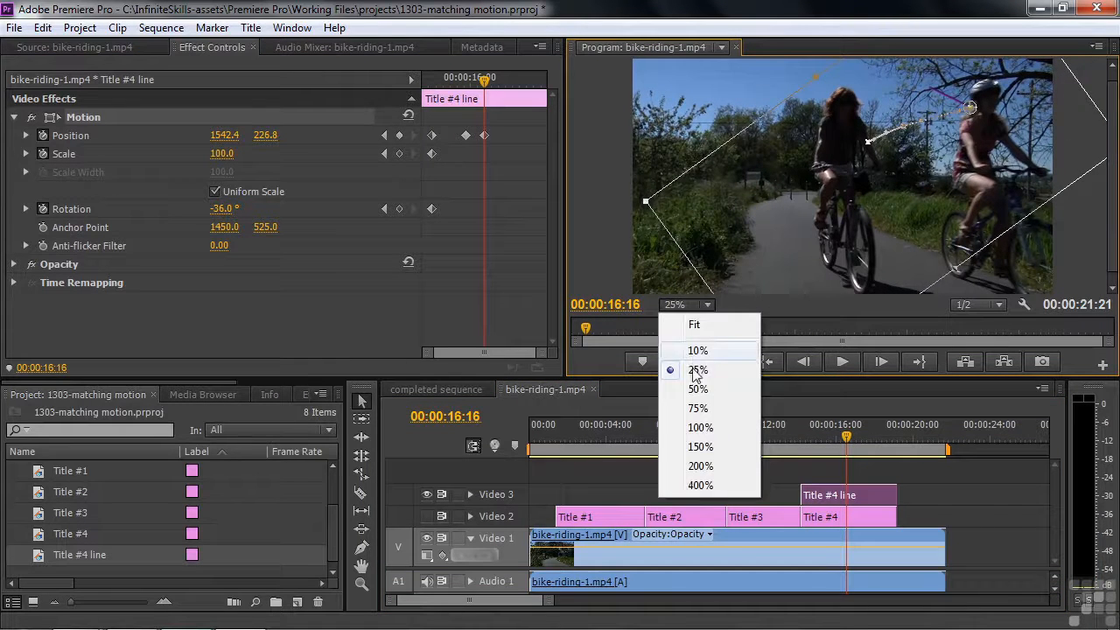
{"action": "left_click", "coordinate": [698, 352]}
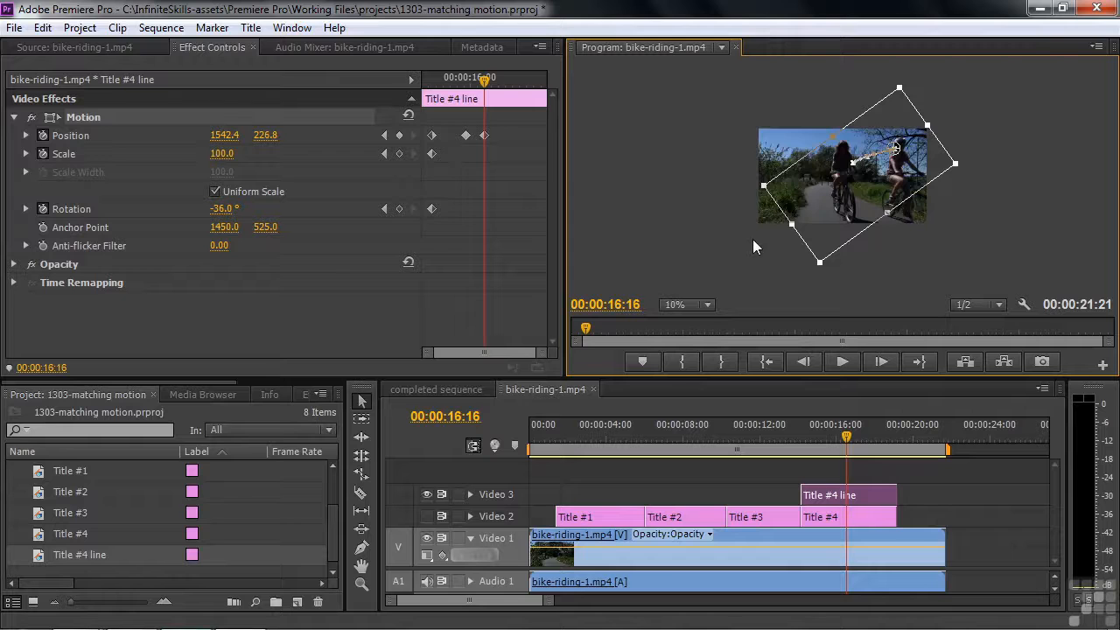
{"action": "left_click_drag", "start_coordinate": [846, 431], "coordinate": [861, 436]}
{"action": "left_click_drag", "start_coordinate": [843, 233], "coordinate": [901, 218]}
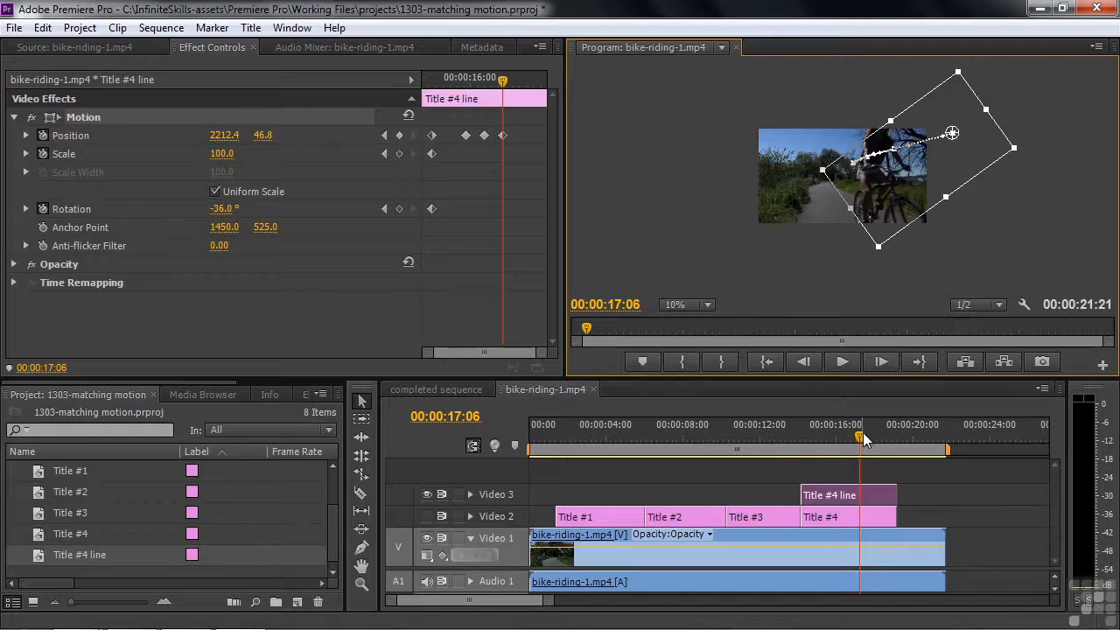
{"action": "left_click", "coordinate": [705, 305]}
{"action": "left_click", "coordinate": [699, 324]}
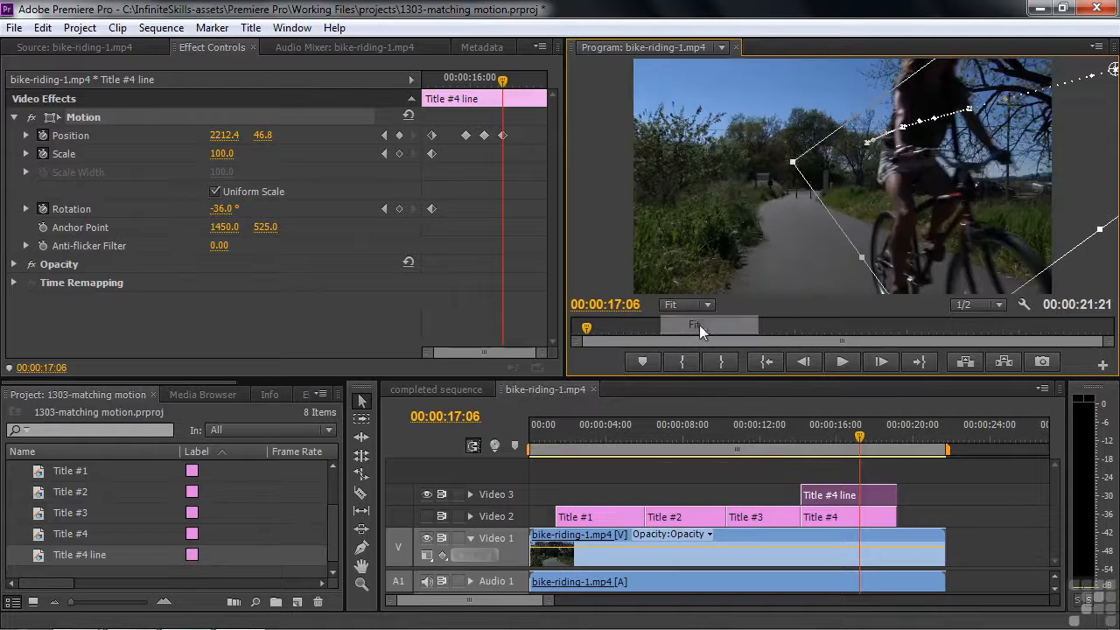
Add rotation and scale keyframes to Title #4 line at 00:00:16:22, rotating it to -109° and enlarging it
{"action": "mouse_move", "coordinate": [856, 440]}
{"action": "left_mouse_down"}
{"action": "mouse_move", "coordinate": [830, 447]}
{"action": "mouse_move", "coordinate": [850, 444]}
{"action": "left_mouse_up"}
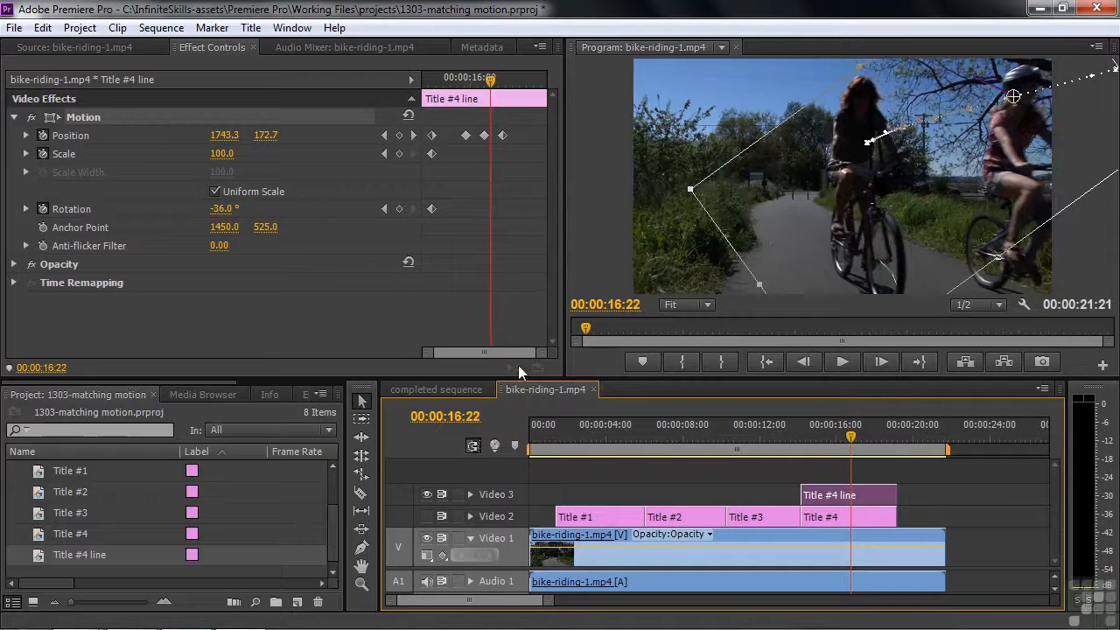
{"action": "left_click_drag", "start_coordinate": [223, 215], "coordinate": [160, 214]}
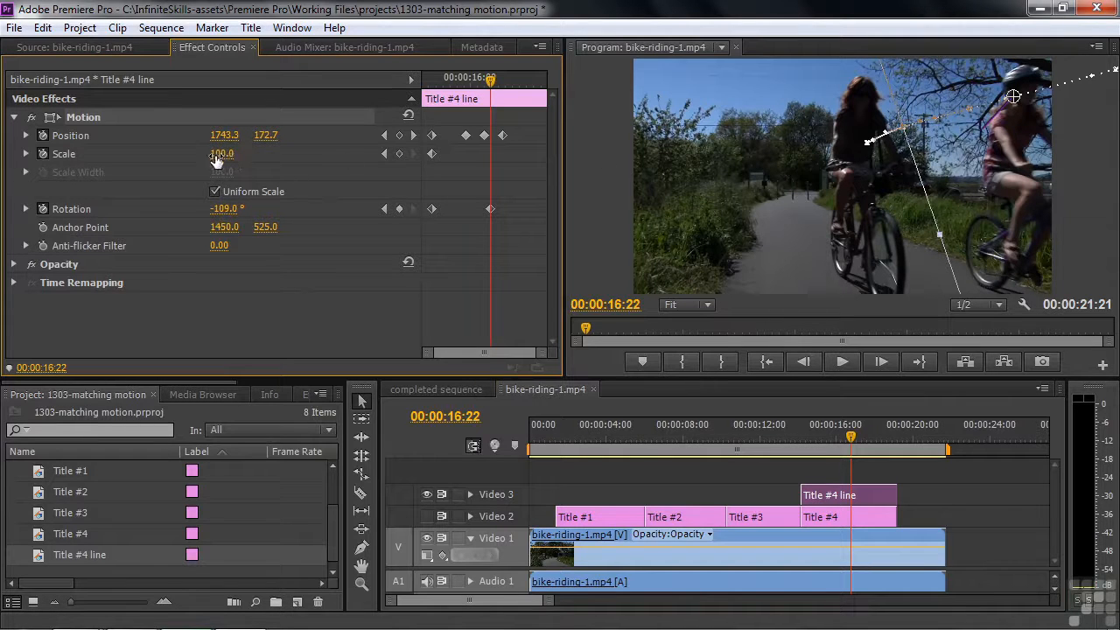
{"action": "left_click_drag", "start_coordinate": [223, 154], "coordinate": [317, 376]}
{"action": "left_click_drag", "start_coordinate": [860, 442], "coordinate": [816, 442]}
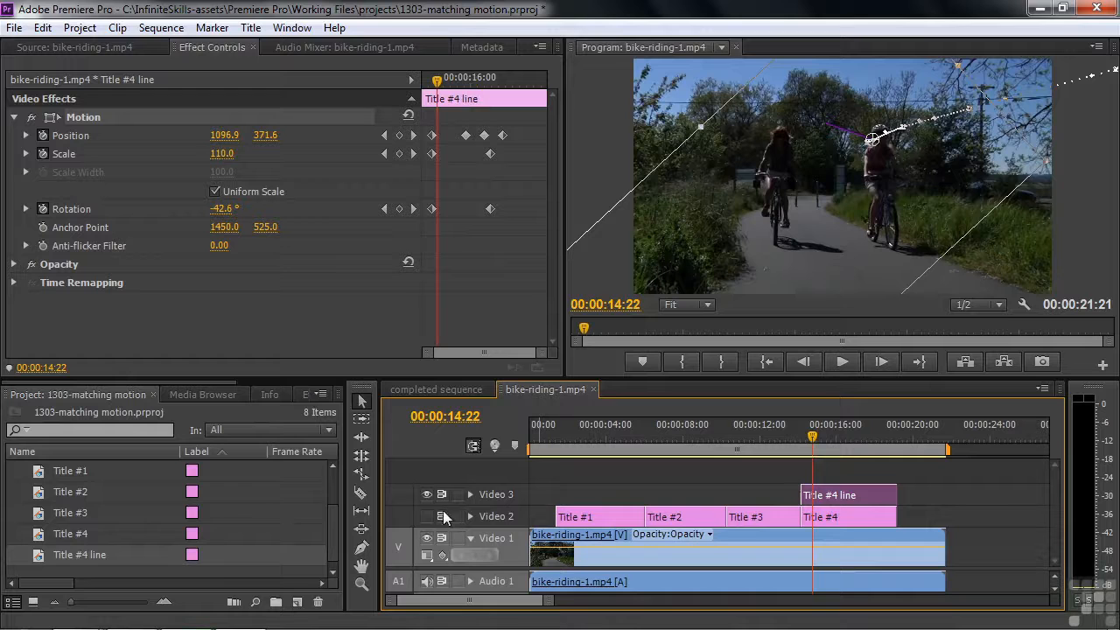
Show Video 2 again, set Title #4's anchor point to 960.0, 291.0 and place it at 871.6, 291.1 beside the line's end
{"action": "left_click", "coordinate": [427, 516]}
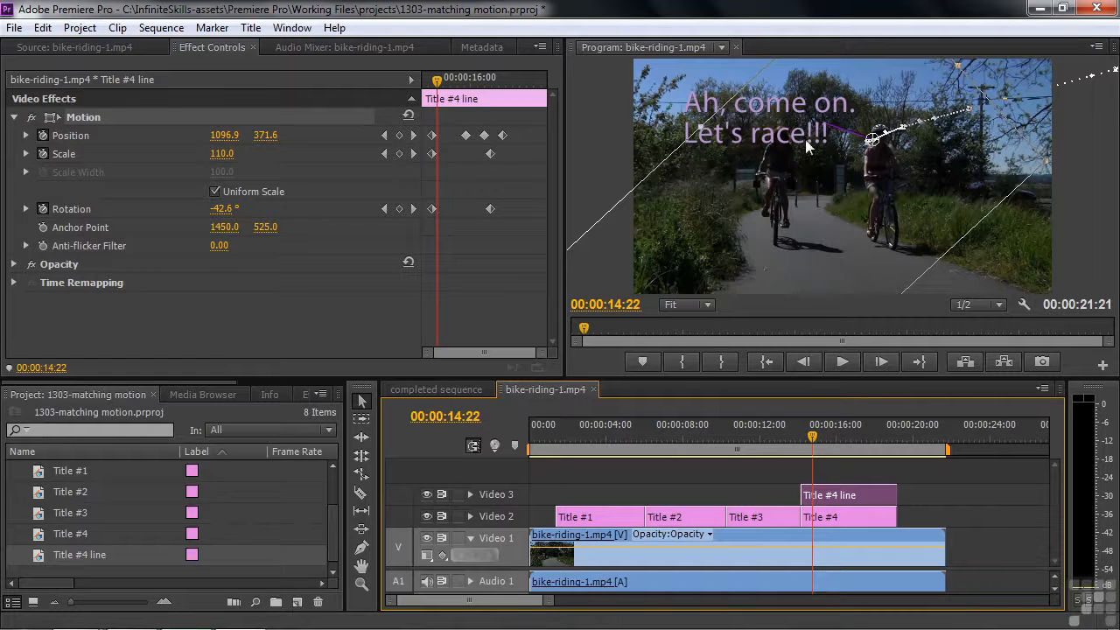
{"action": "left_click", "coordinate": [824, 518]}
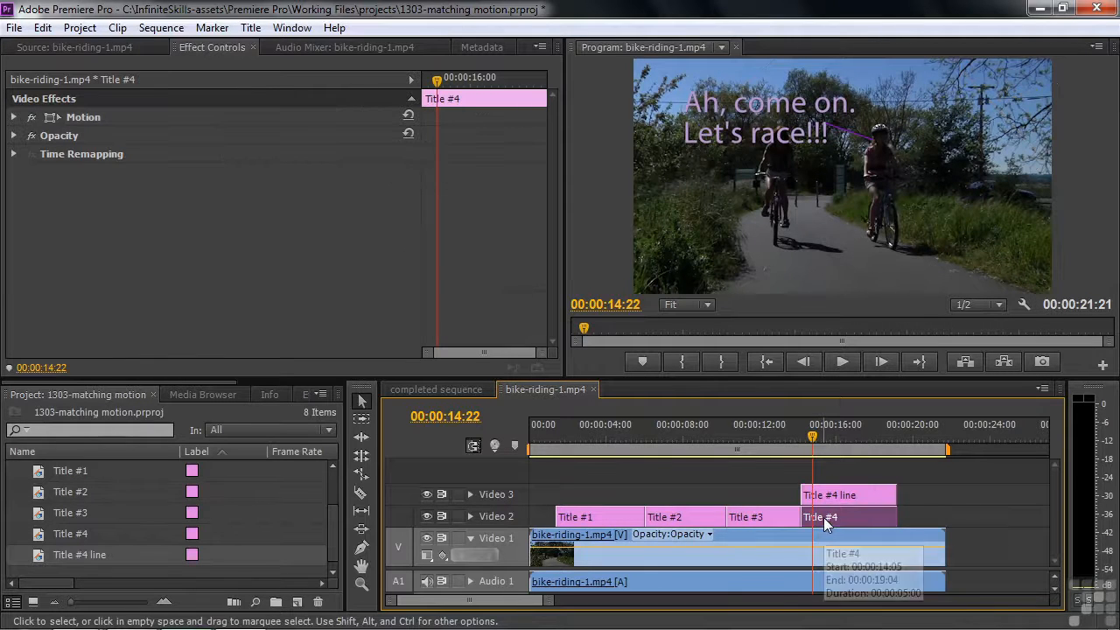
{"action": "left_click", "coordinate": [14, 118]}
{"action": "left_click", "coordinate": [75, 117]}
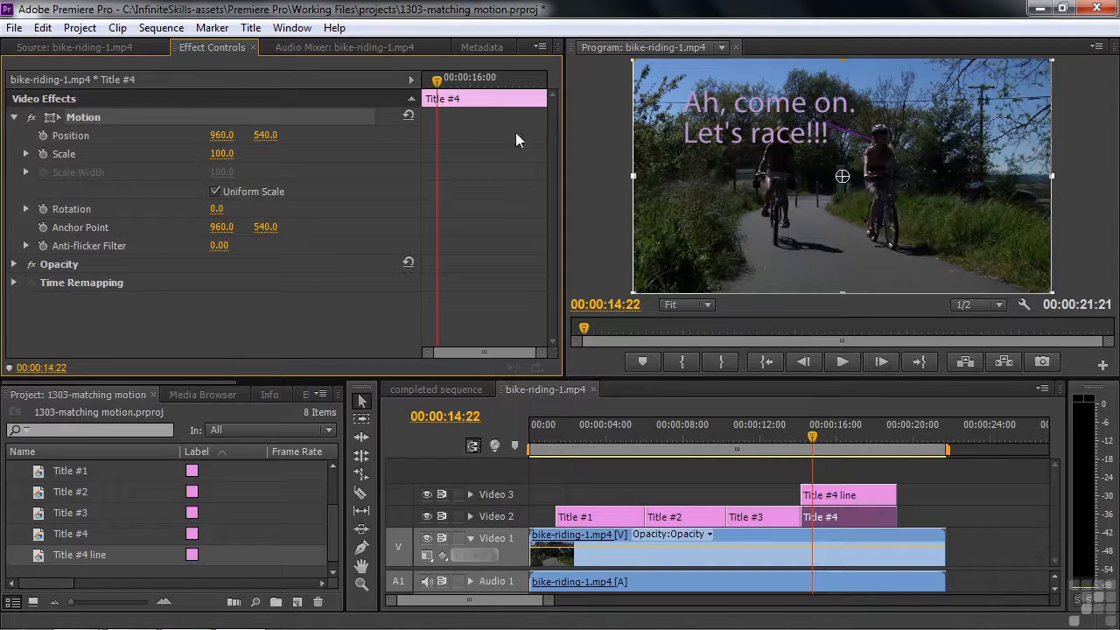
{"action": "left_click_drag", "start_coordinate": [267, 231], "coordinate": [49, 231]}
{"action": "left_click_drag", "start_coordinate": [836, 242], "coordinate": [819, 193]}
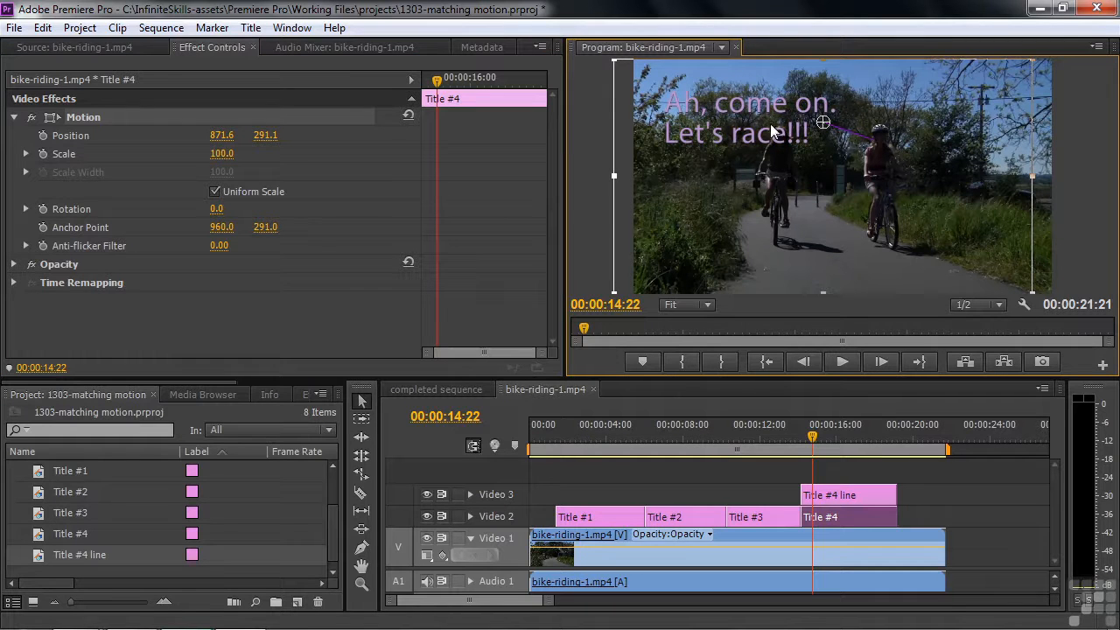
Start position and scale keyframes on Title #4 at 00:00:14:12 with the scale set to 105.0
{"action": "left_click", "coordinate": [827, 516]}
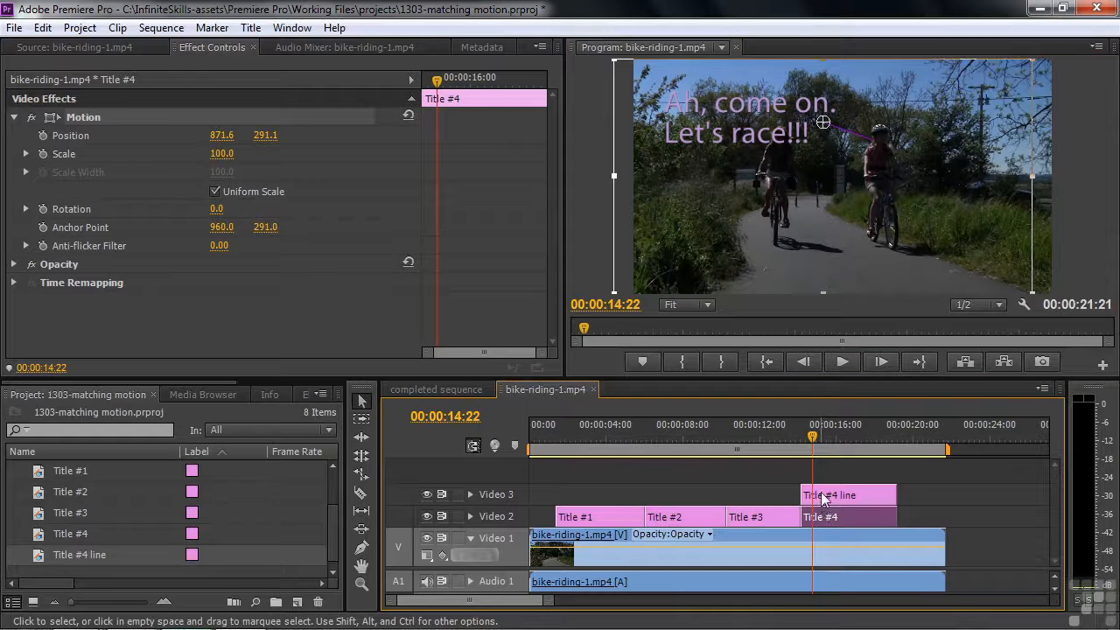
{"action": "left_click", "coordinate": [823, 497]}
{"action": "left_click", "coordinate": [791, 518]}
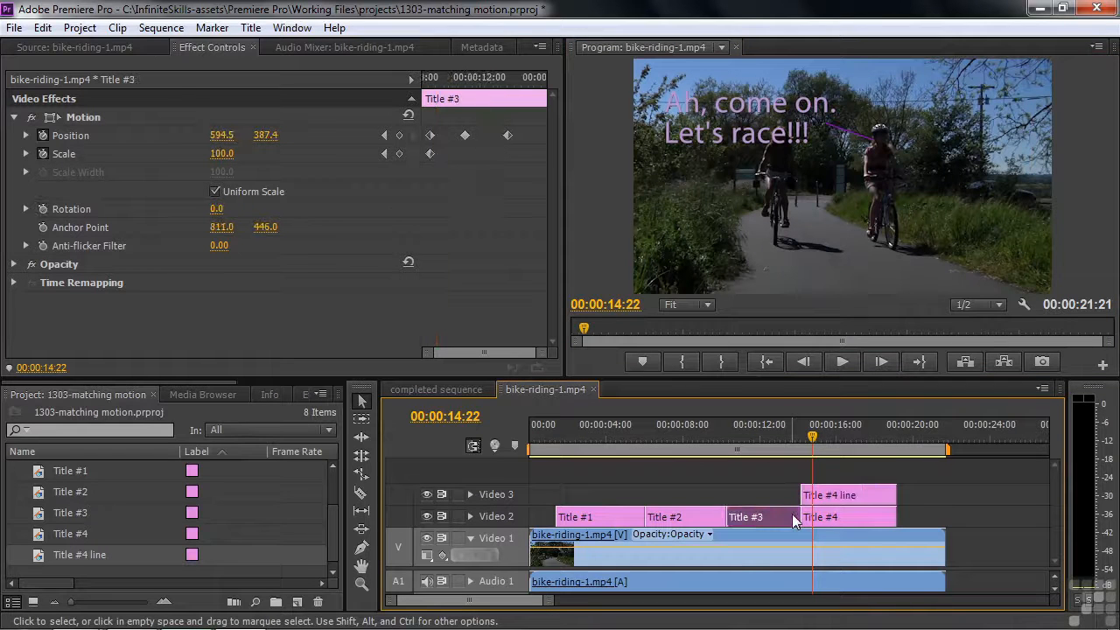
{"action": "mouse_move", "coordinate": [815, 449]}
{"action": "left_mouse_down"}
{"action": "mouse_move", "coordinate": [718, 459]}
{"action": "mouse_move", "coordinate": [808, 458]}
{"action": "left_mouse_up"}
{"action": "left_click", "coordinate": [816, 516]}
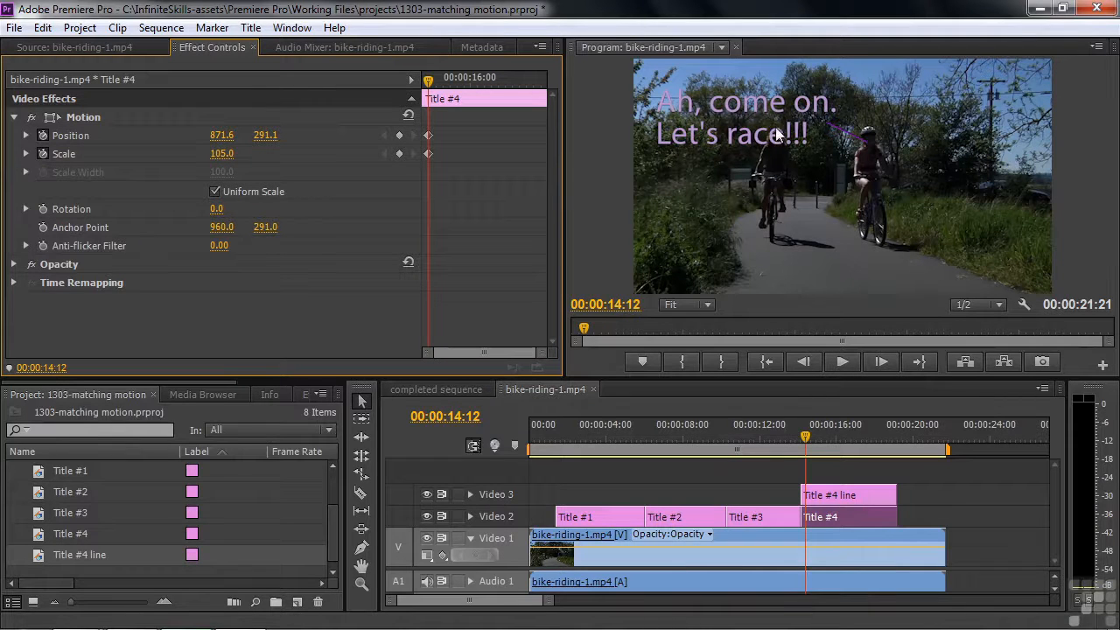
Add a Title #4 position keyframe of 927.9, 419.6 at 00:00:15:27 and another shortly after it, following the line's loose end
{"action": "left_click", "coordinate": [805, 435]}
{"action": "left_click_drag", "start_coordinate": [806, 436], "coordinate": [834, 437]}
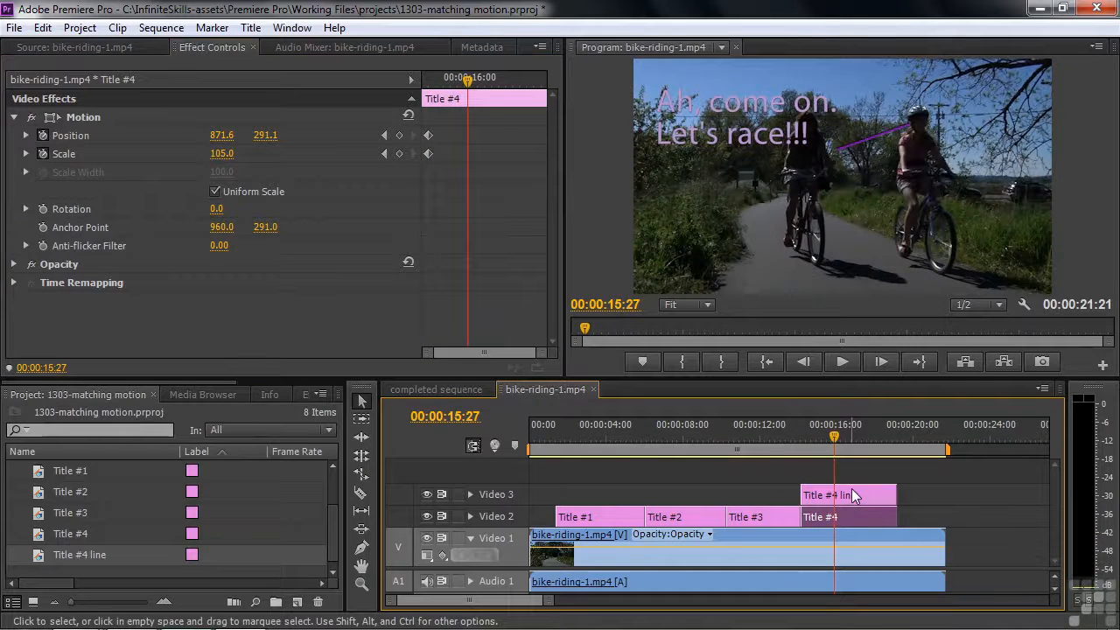
{"action": "left_click", "coordinate": [107, 117]}
{"action": "left_click_drag", "start_coordinate": [776, 172], "coordinate": [788, 202]}
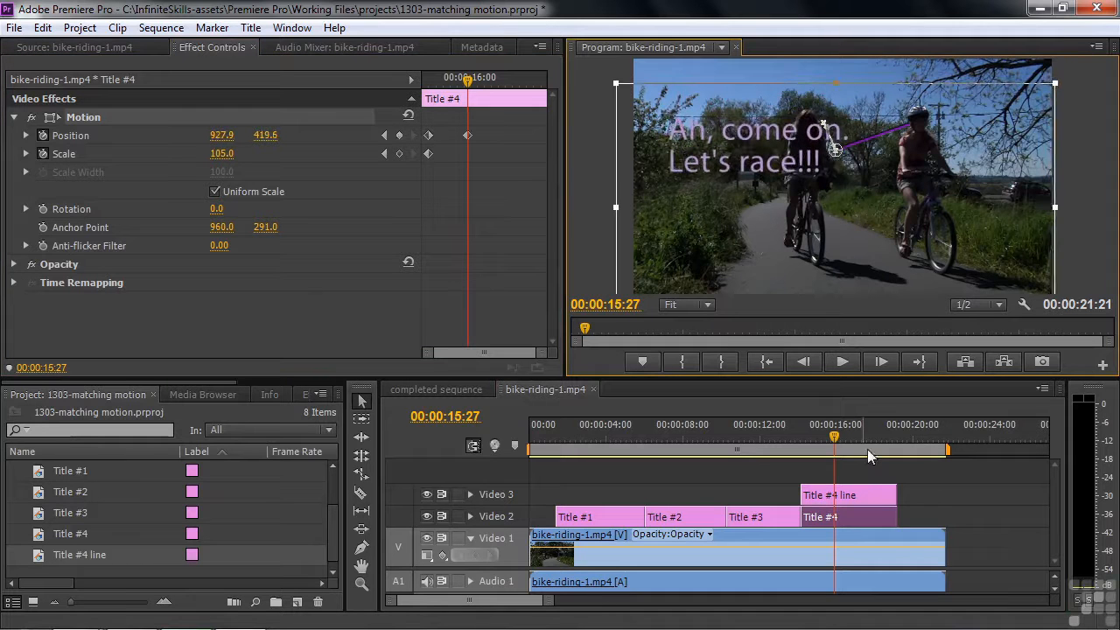
{"action": "left_click_drag", "start_coordinate": [837, 444], "coordinate": [845, 444]}
{"action": "left_click_drag", "start_coordinate": [756, 249], "coordinate": [813, 257]}
Keyframe Title #4 at 00:00:17:10 to position 1835.6, 588.2 and scale 157.0, and at 00:00:18:02 to position 2755.5, 728.7
{"action": "left_click", "coordinate": [849, 440]}
{"action": "left_click_drag", "start_coordinate": [851, 444], "coordinate": [862, 440]}
{"action": "left_click_drag", "start_coordinate": [794, 250], "coordinate": [936, 274]}
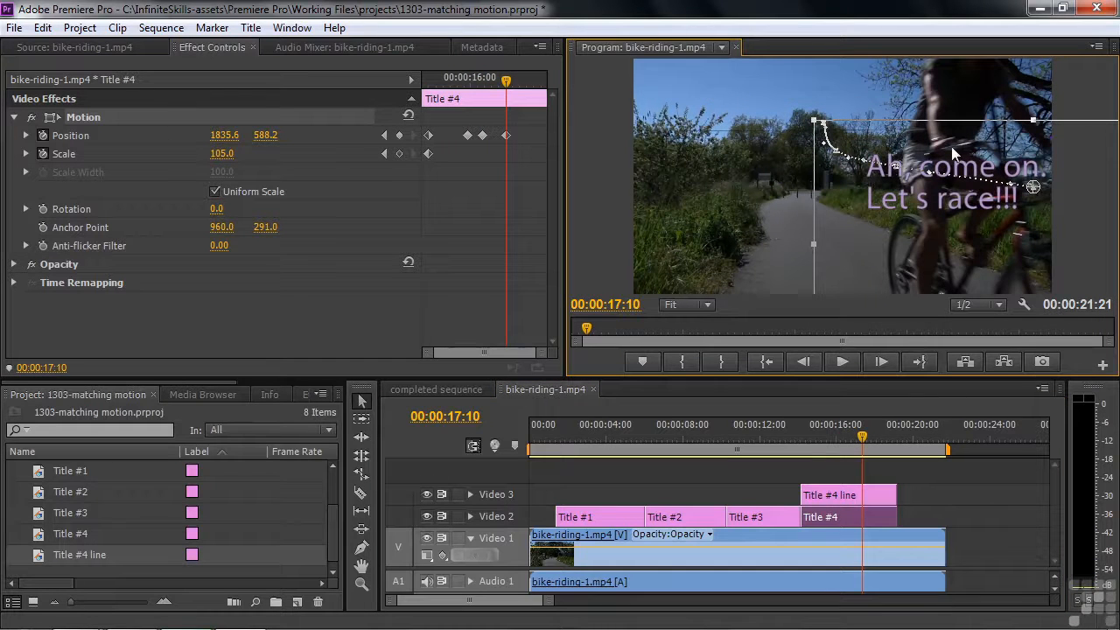
{"action": "left_click_drag", "start_coordinate": [222, 154], "coordinate": [269, 154]}
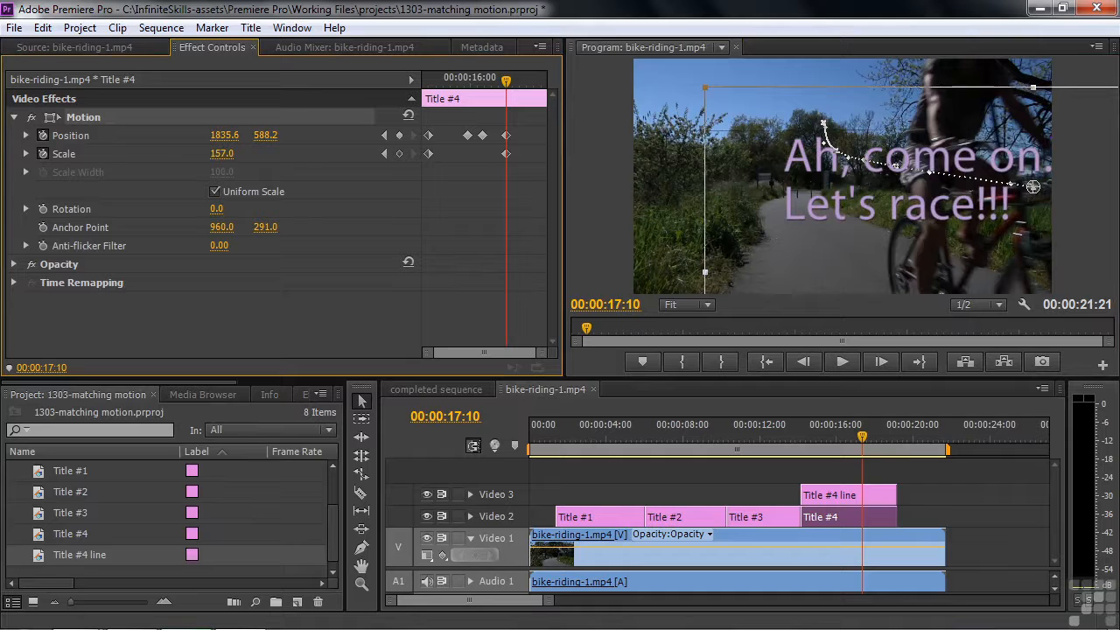
{"action": "left_click", "coordinate": [877, 434]}
{"action": "left_click_drag", "start_coordinate": [825, 286], "coordinate": [1019, 285]}
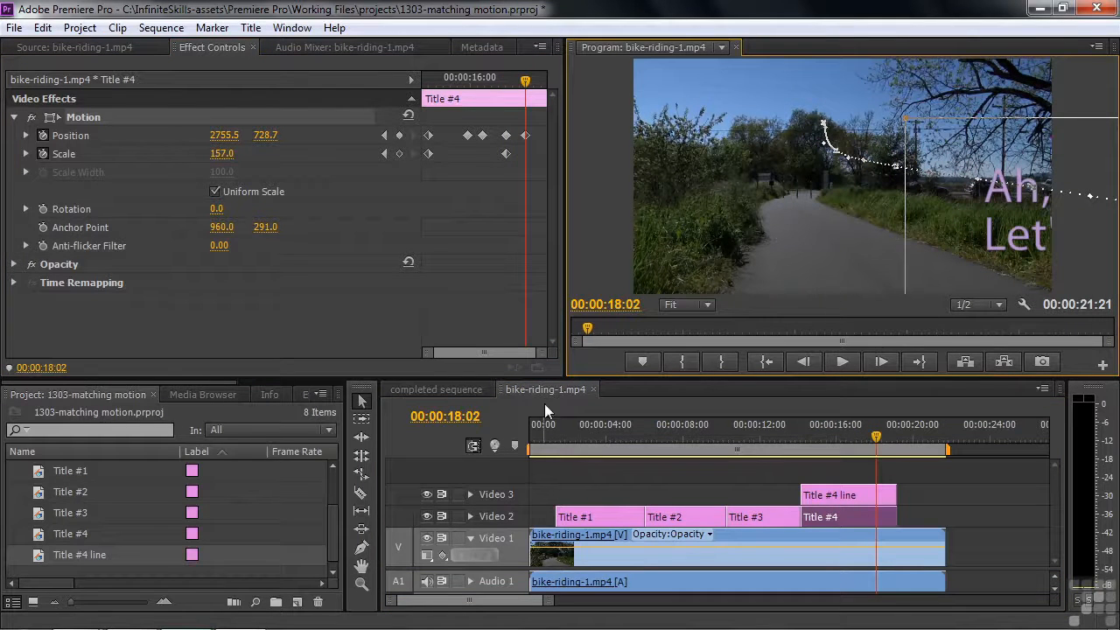
Play the Title #4 section of the completed sequence and check Title #1's closing transition at 00:00:03:22
{"action": "left_click", "coordinate": [437, 389]}
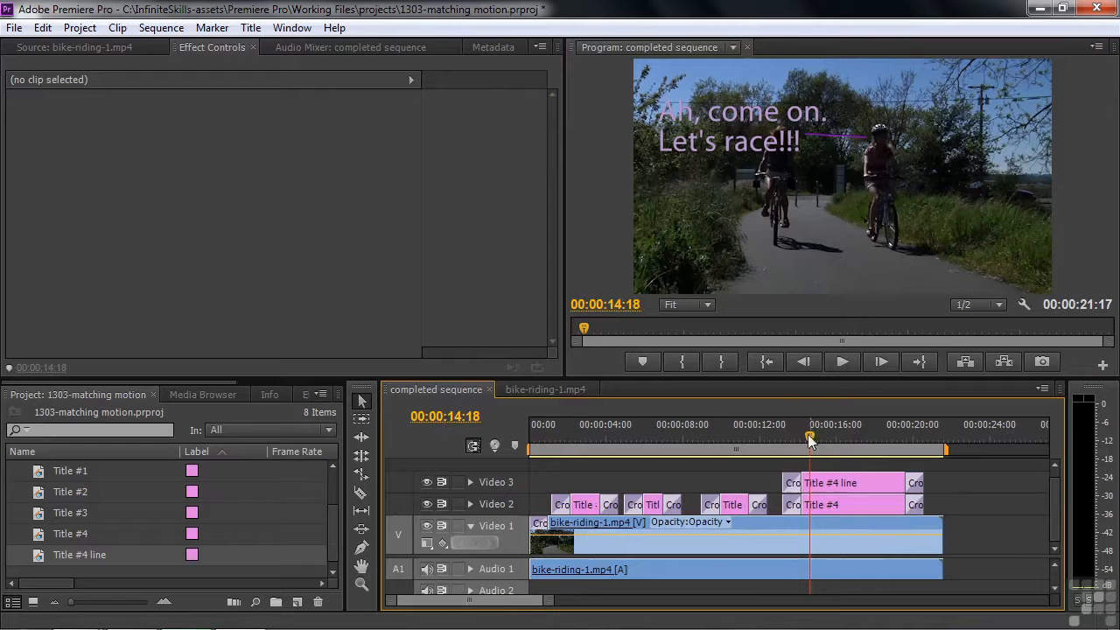
{"action": "left_click_drag", "start_coordinate": [809, 440], "coordinate": [788, 437]}
{"action": "key", "text": "space"}
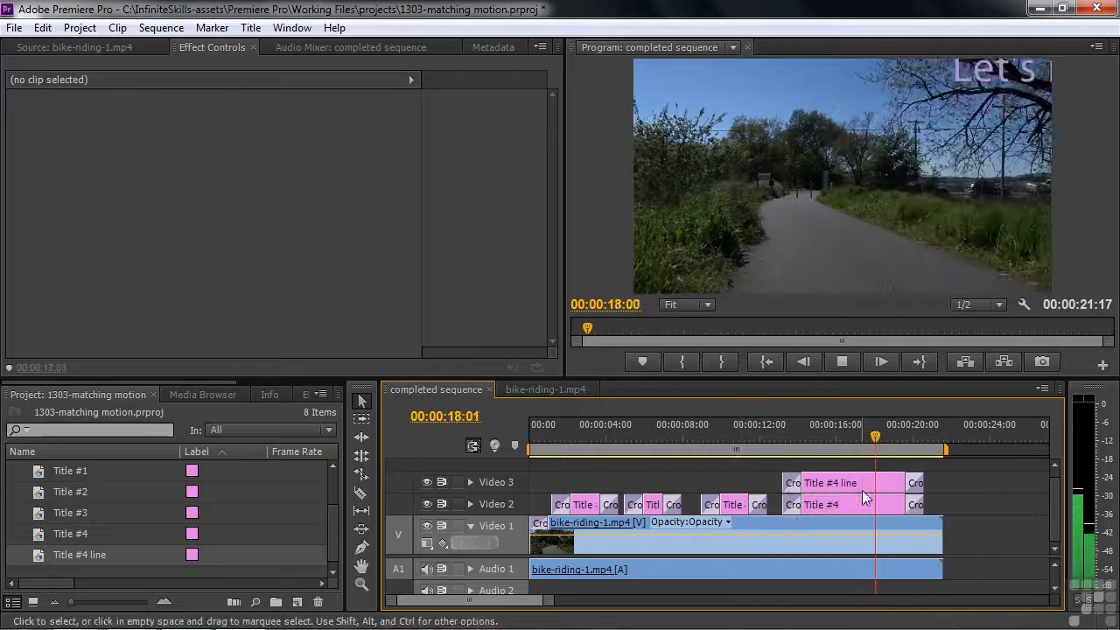
{"action": "key", "text": "space"}
{"action": "left_click_drag", "start_coordinate": [885, 438], "coordinate": [600, 445]}
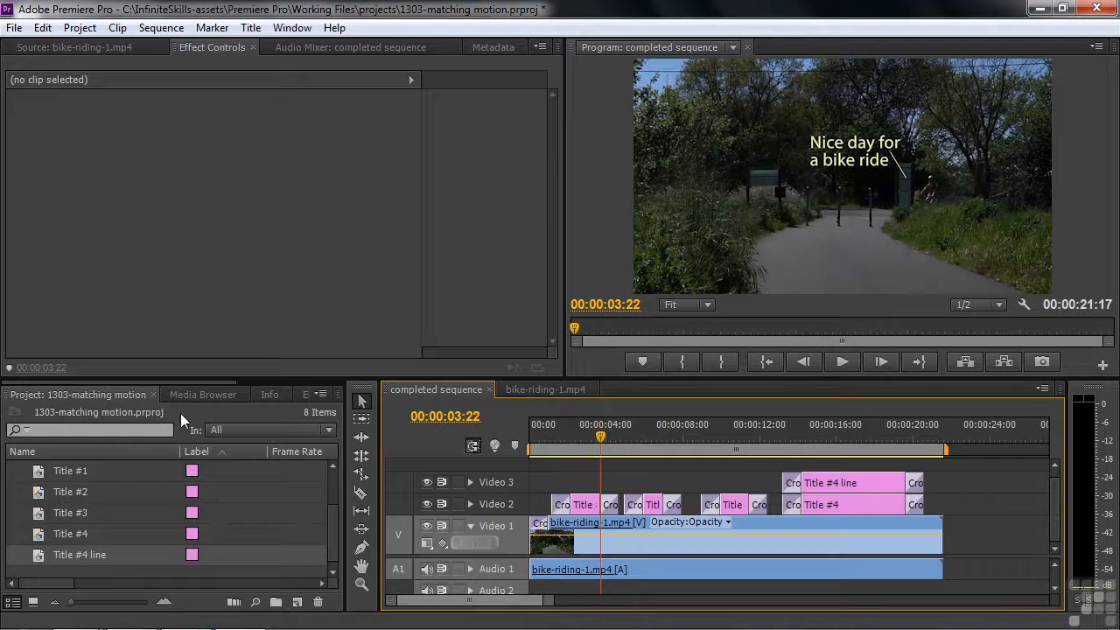
Search the effects for "lens" and apply the Lens Flare effect to the bike-riding-1.mp4 clip on Video 1
{"action": "left_click_drag", "start_coordinate": [189, 385], "coordinate": [236, 398]}
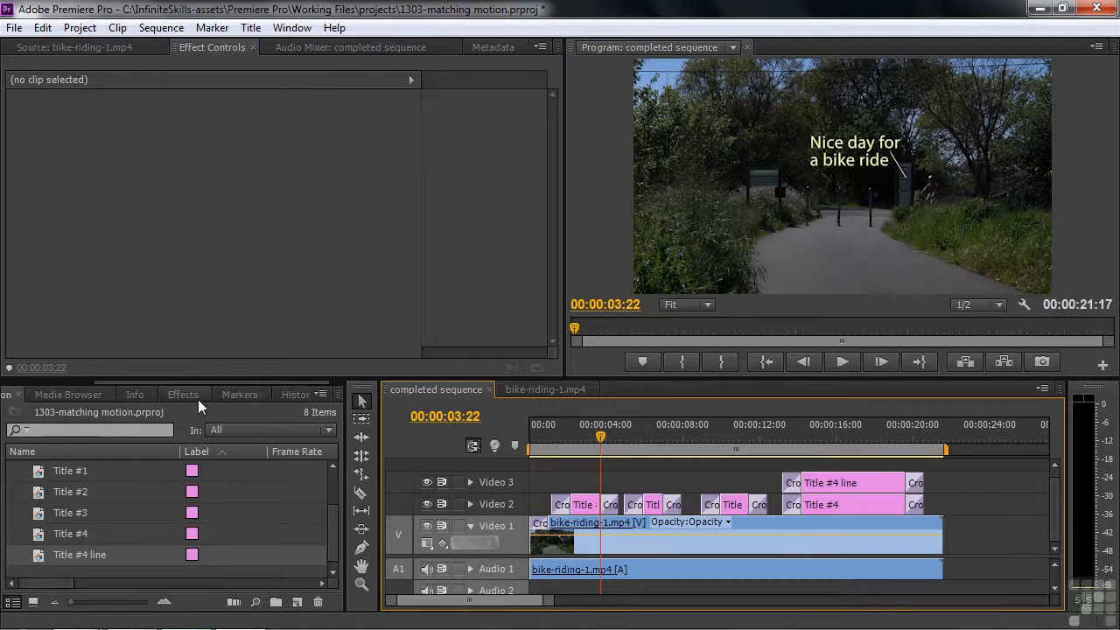
{"action": "left_click", "coordinate": [198, 397]}
{"action": "left_click", "coordinate": [52, 411]}
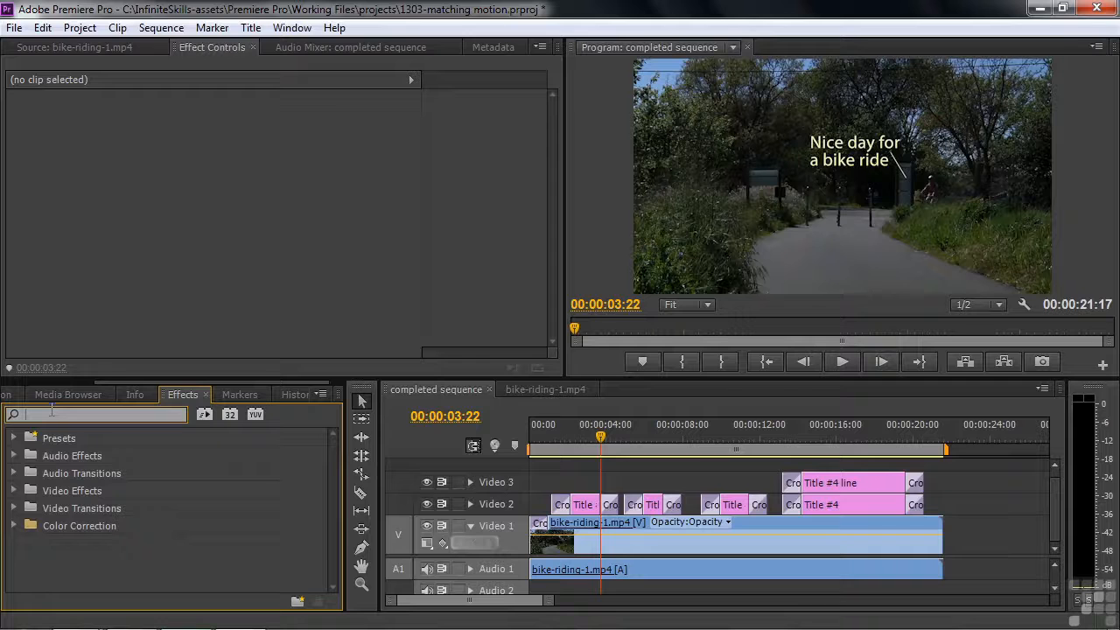
{"action": "type", "text": "lens"}
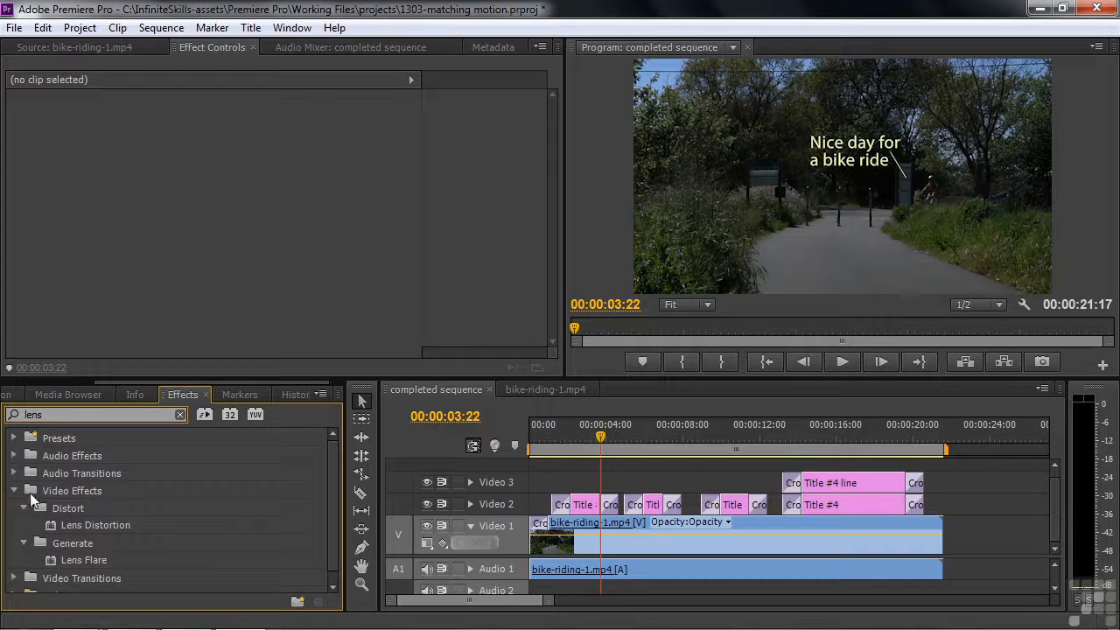
{"action": "left_click_drag", "start_coordinate": [53, 562], "coordinate": [630, 540]}
At 00:00:01:07, place the flare center at 1486.2, 586.2, set flare brightness to 32% and start keyframing both properties
{"action": "left_click_drag", "start_coordinate": [601, 435], "coordinate": [553, 437]}
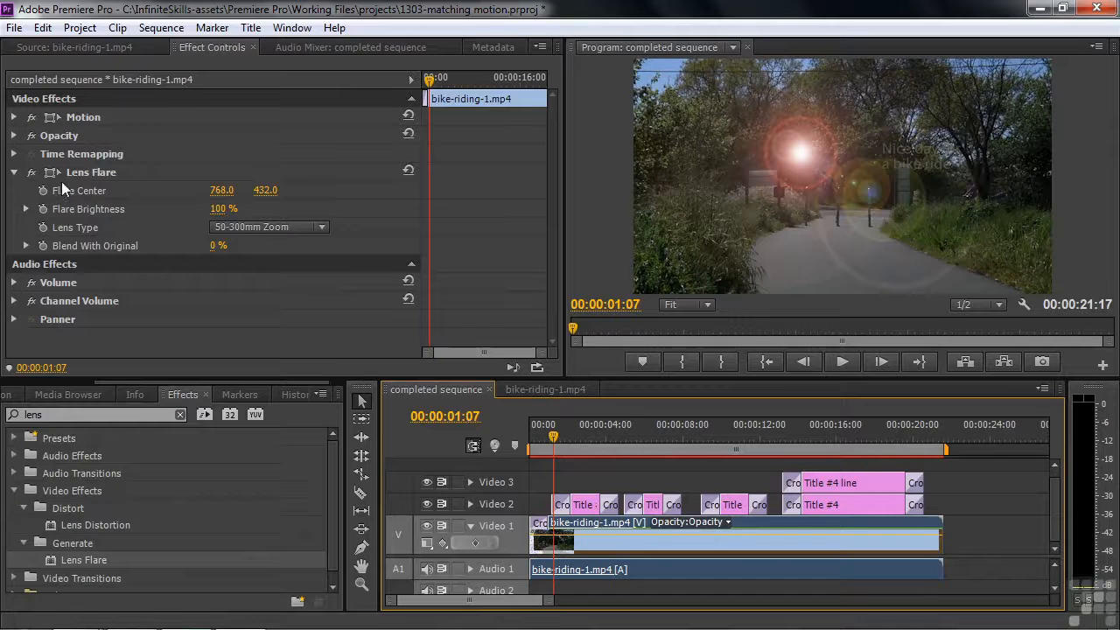
{"action": "left_click", "coordinate": [60, 172]}
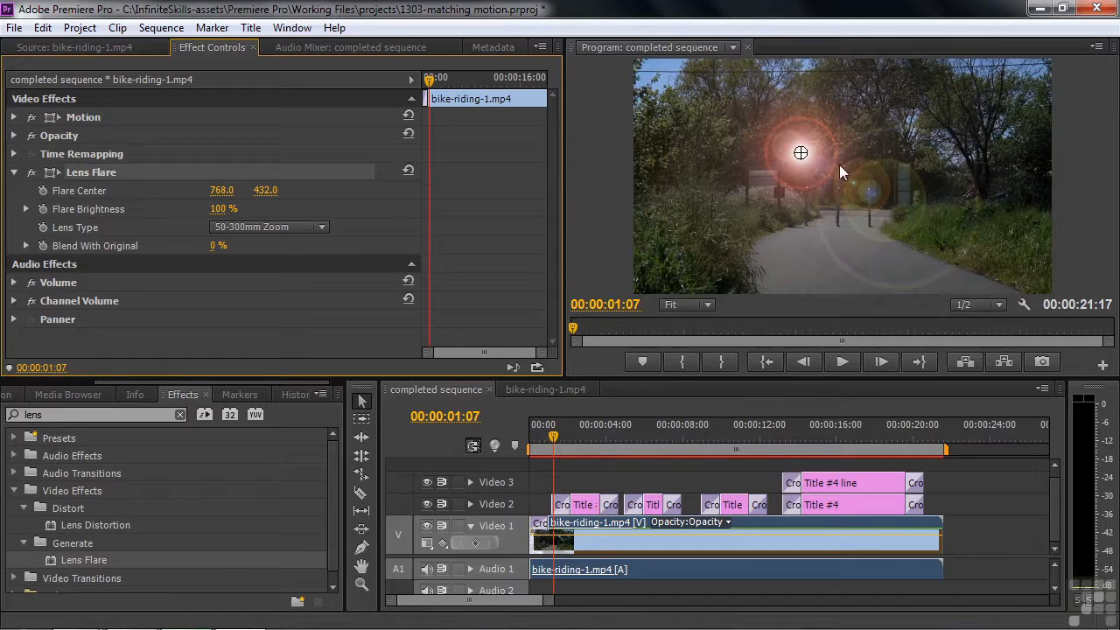
{"action": "left_click_drag", "start_coordinate": [803, 154], "coordinate": [957, 186]}
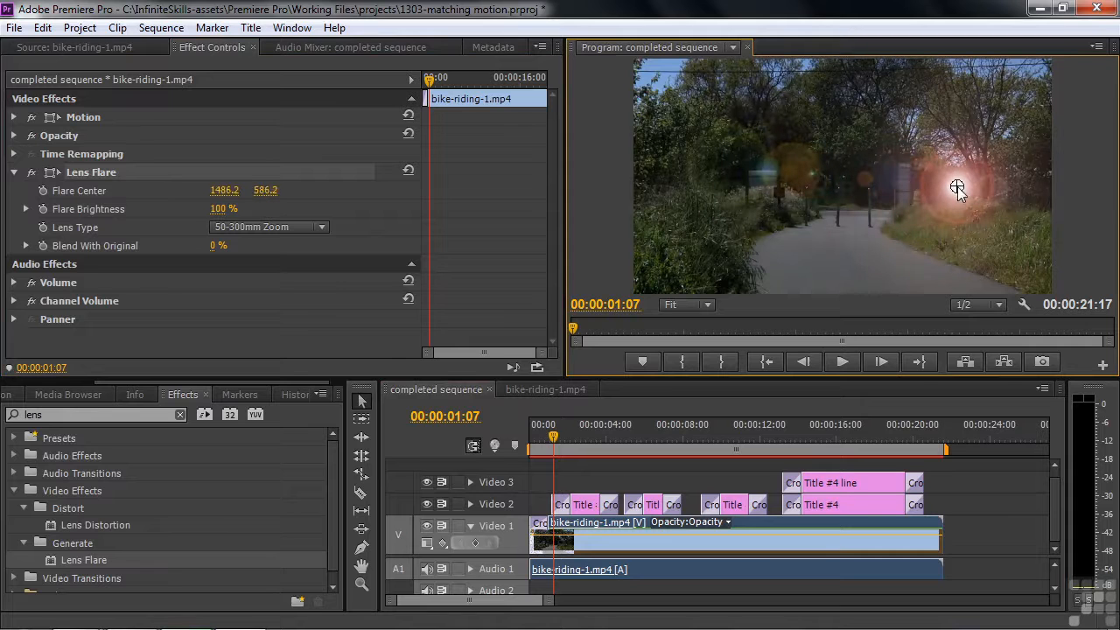
{"action": "left_click_drag", "start_coordinate": [215, 215], "coordinate": [156, 215]}
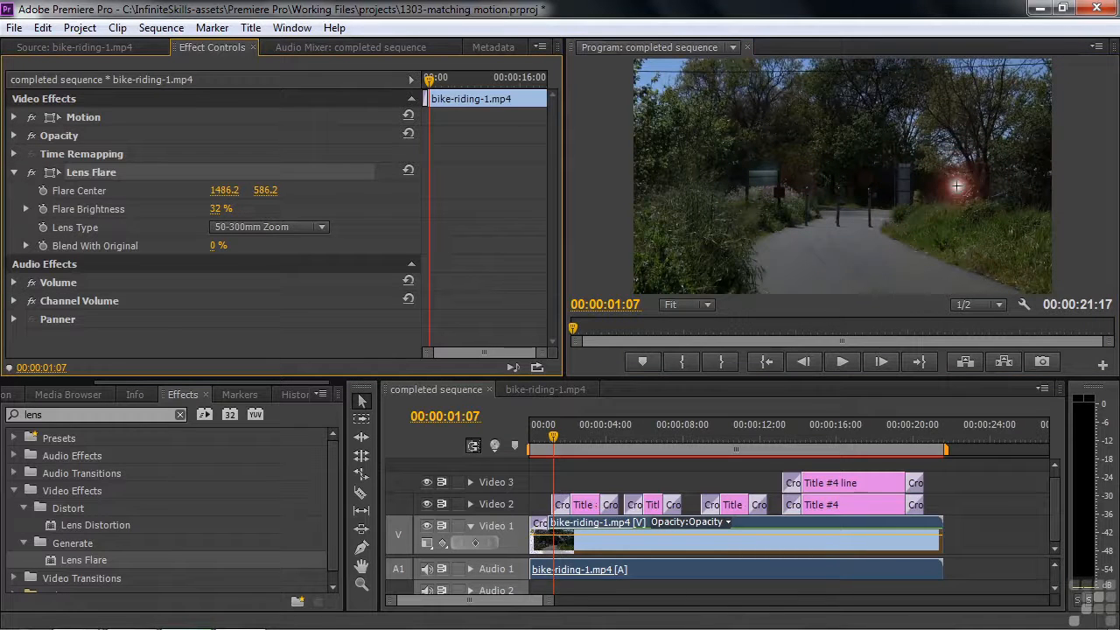
{"action": "left_click", "coordinate": [43, 190]}
{"action": "left_click", "coordinate": [42, 210]}
Keyframe the flare center at 00:00:04:09 to 1172.9, 550.0, and at 00:00:07:28 to 891.7, 525.9 with flare brightness 109%
{"action": "left_click_drag", "start_coordinate": [553, 436], "coordinate": [612, 435]}
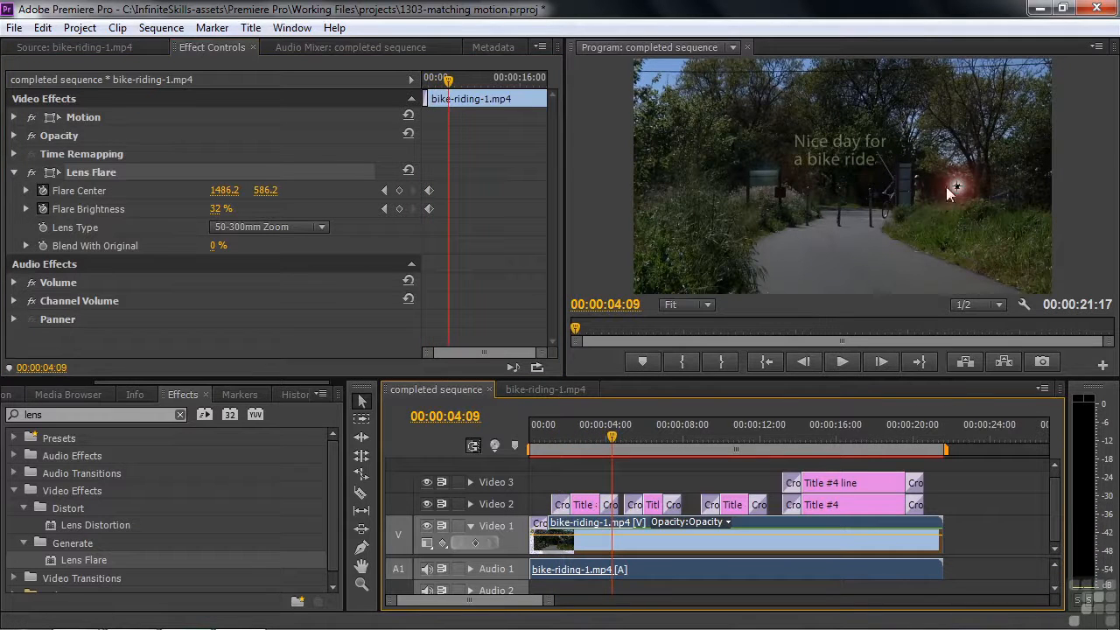
{"action": "left_click_drag", "start_coordinate": [958, 187], "coordinate": [889, 184]}
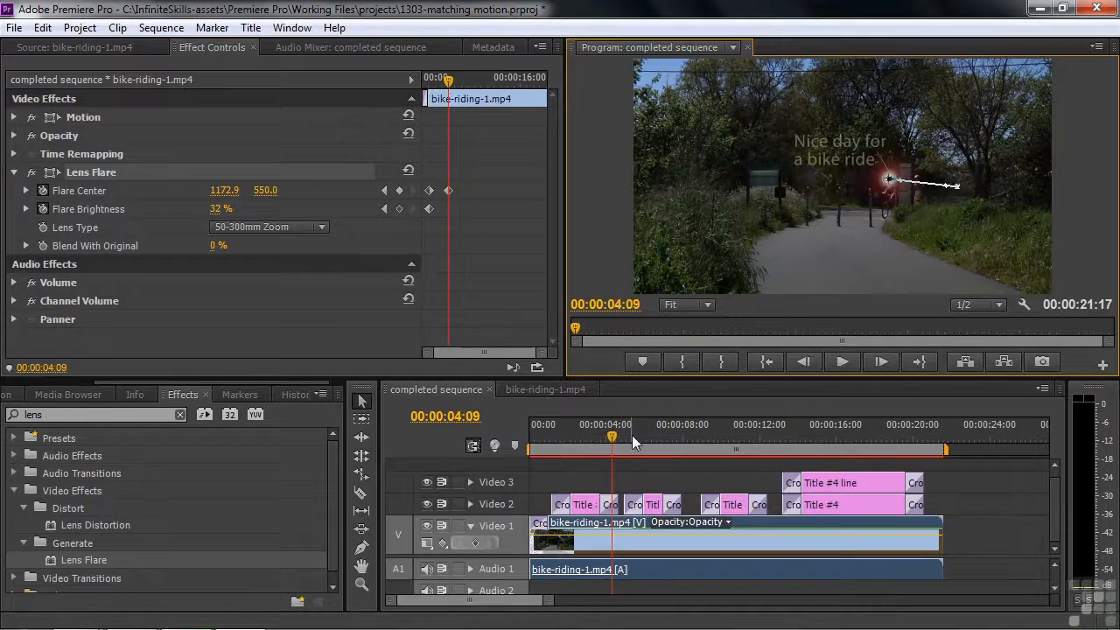
{"action": "left_click_drag", "start_coordinate": [612, 435], "coordinate": [679, 442]}
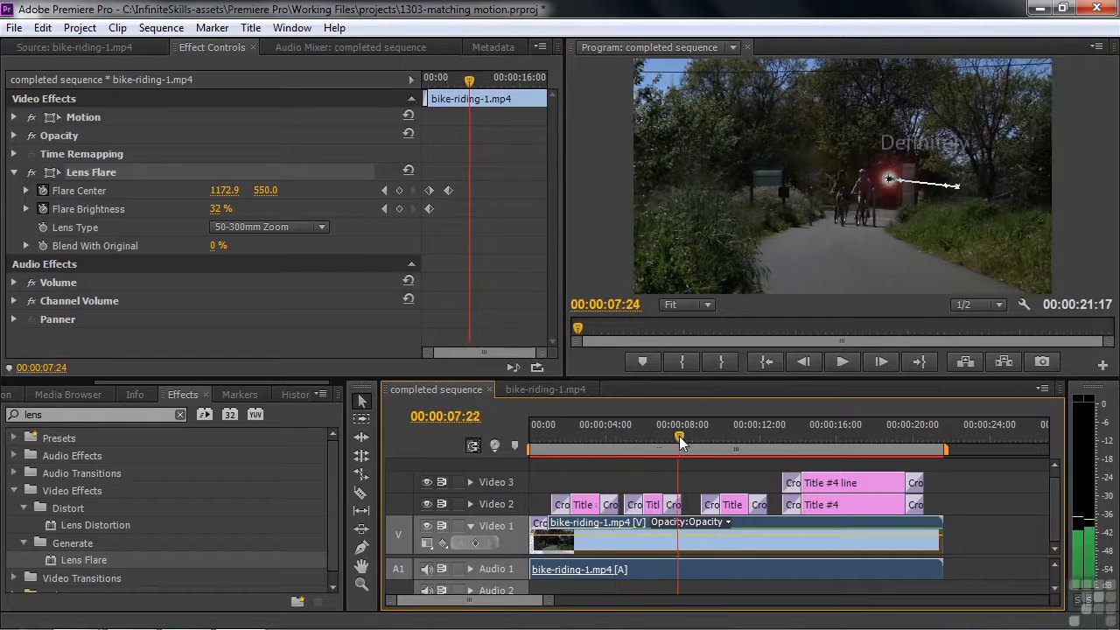
{"action": "left_click_drag", "start_coordinate": [891, 185], "coordinate": [830, 179]}
{"action": "mouse_move", "coordinate": [678, 442]}
{"action": "left_mouse_down"}
{"action": "mouse_move", "coordinate": [667, 432]}
{"action": "mouse_move", "coordinate": [626, 436]}
{"action": "mouse_move", "coordinate": [571, 449]}
{"action": "mouse_move", "coordinate": [653, 449]}
{"action": "mouse_move", "coordinate": [548, 468]}
{"action": "mouse_move", "coordinate": [556, 447]}
{"action": "mouse_move", "coordinate": [682, 453]}
{"action": "left_mouse_up"}
{"action": "left_click_drag", "start_coordinate": [227, 210], "coordinate": [460, 368]}
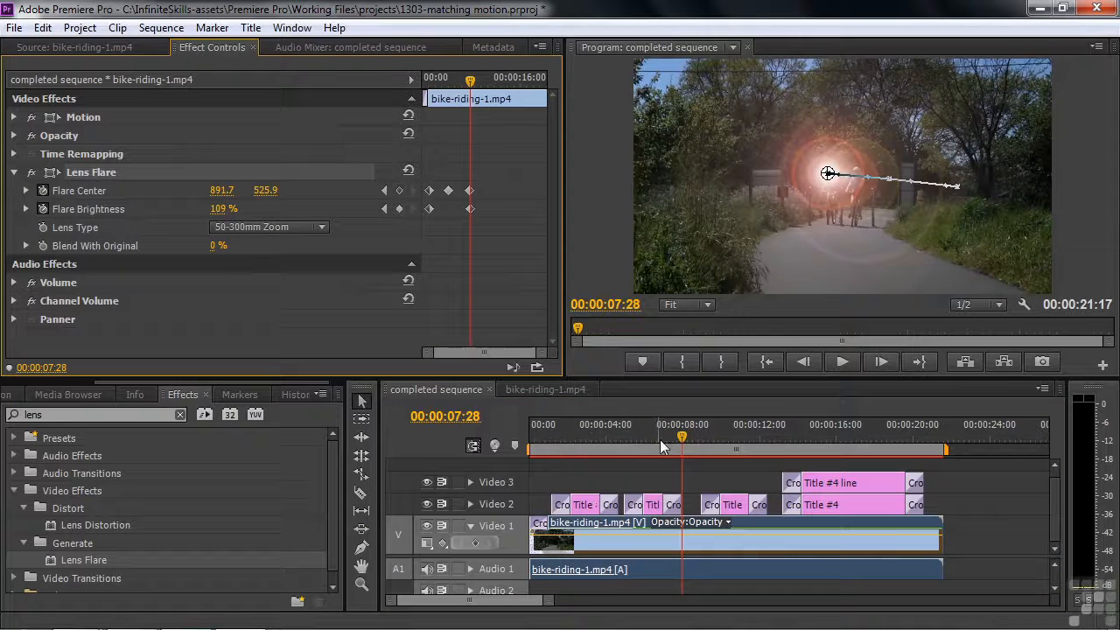
Play the sequence from 00:00:04:18 to check how the lens flare follows the riders and brightens
{"action": "left_click_drag", "start_coordinate": [681, 448], "coordinate": [617, 446]}
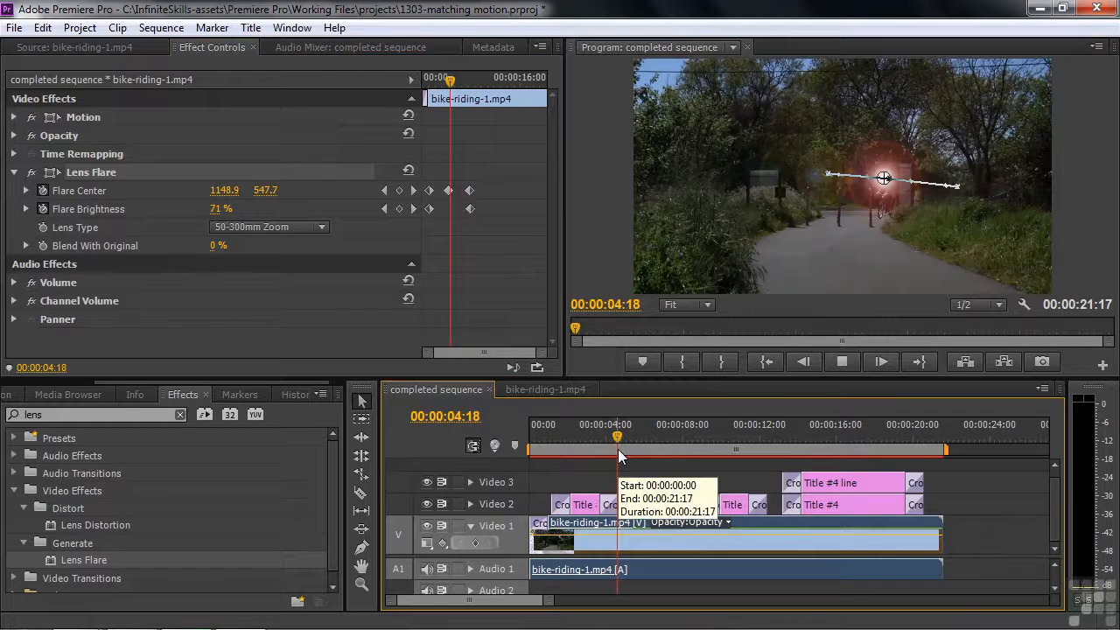
{"action": "key", "text": "space"}
{"action": "key", "text": "space"}
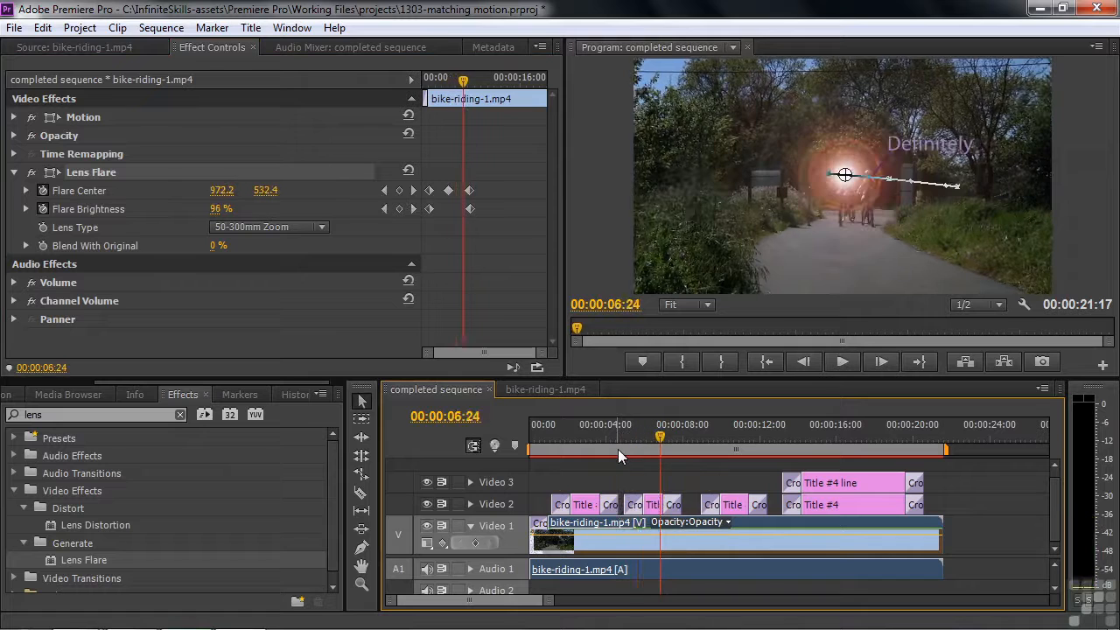